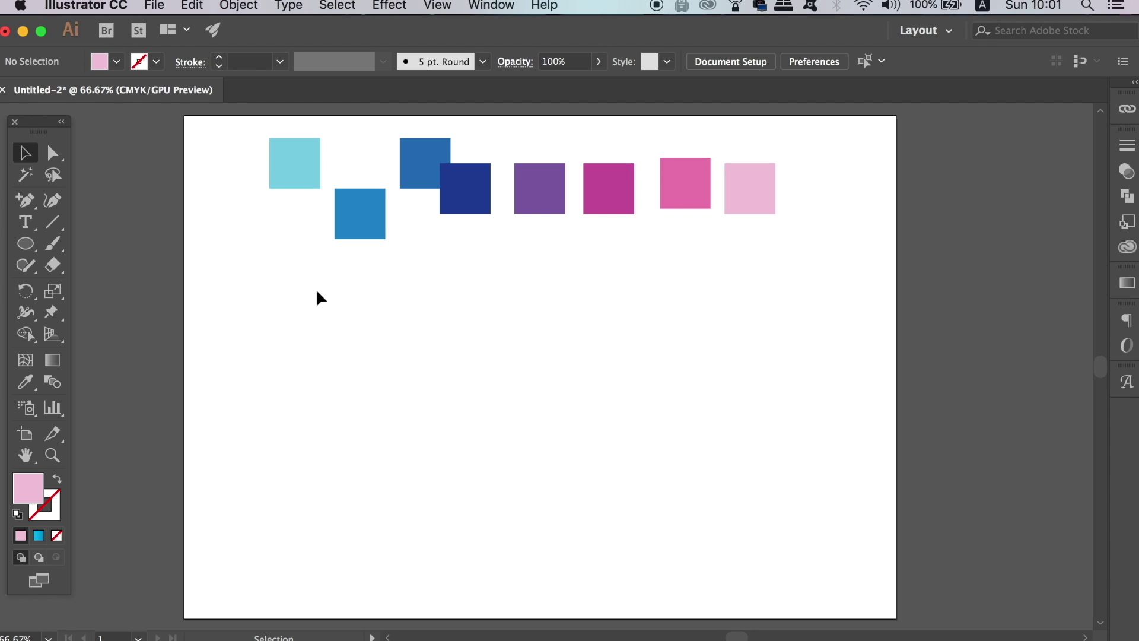
Marquee-select all eight colour squares.
key("m")
left_click_drag(219, 159, 806, 261)
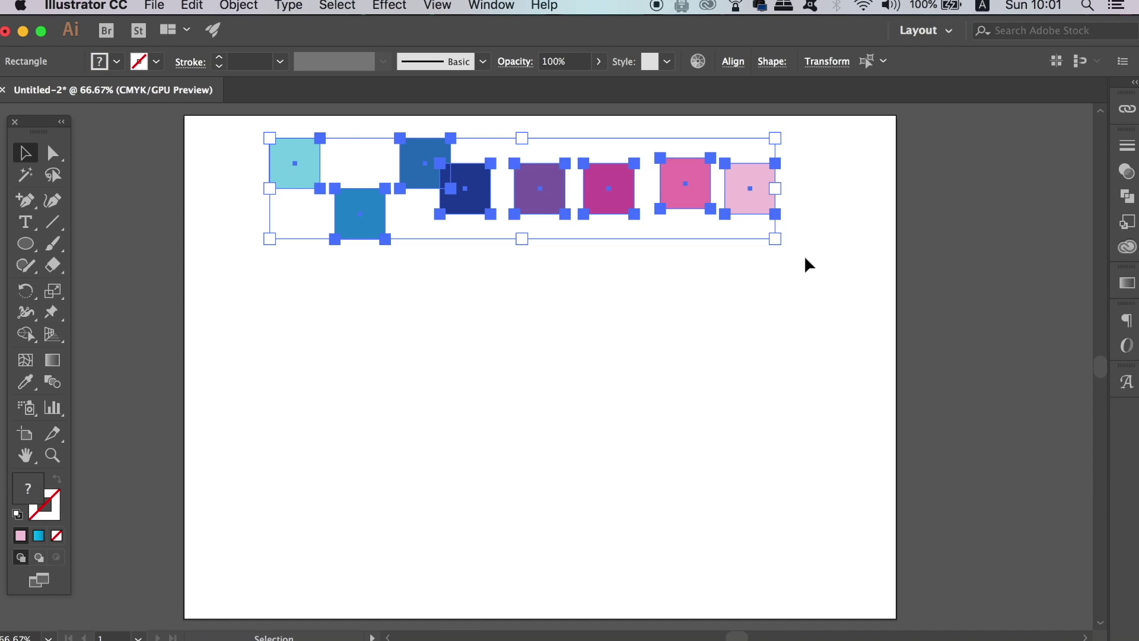
left_click(733, 63)
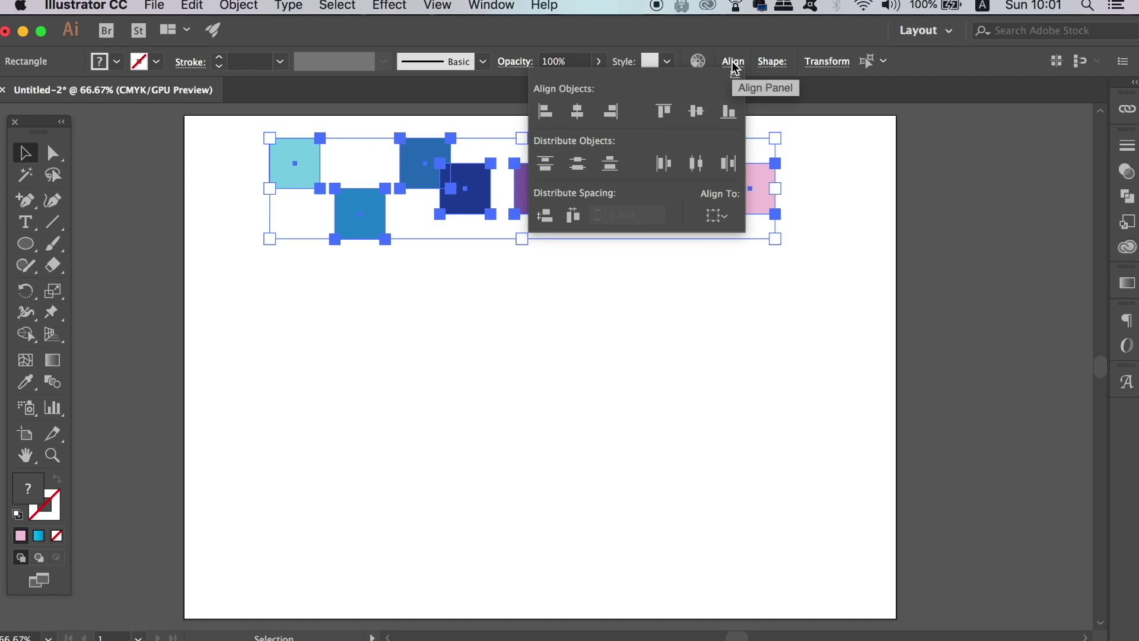
left_click(544, 6)
mouse_move(491, 6)
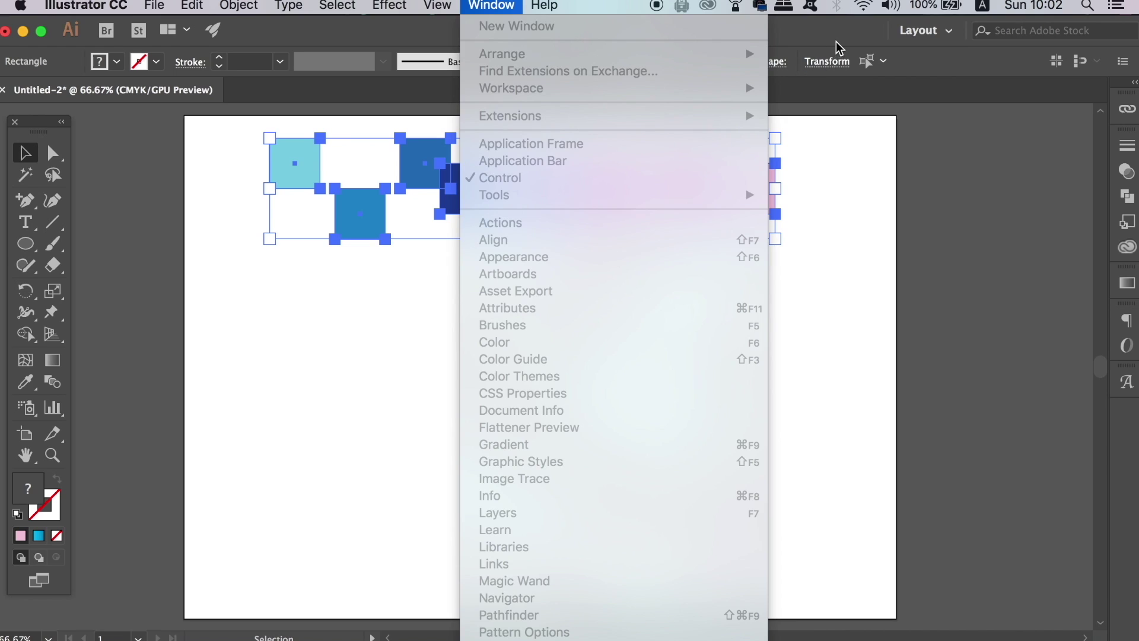
left_click(772, 72)
Align the squares on their vertical centres, distribute them evenly, and shrink the row.
left_click(736, 62)
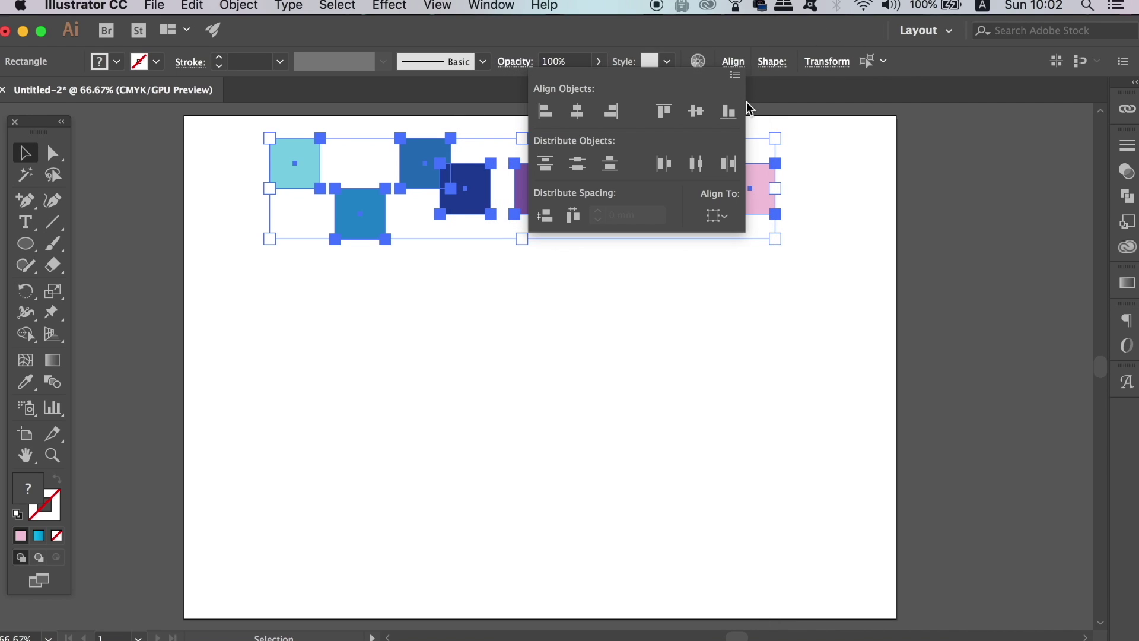
left_click(696, 110)
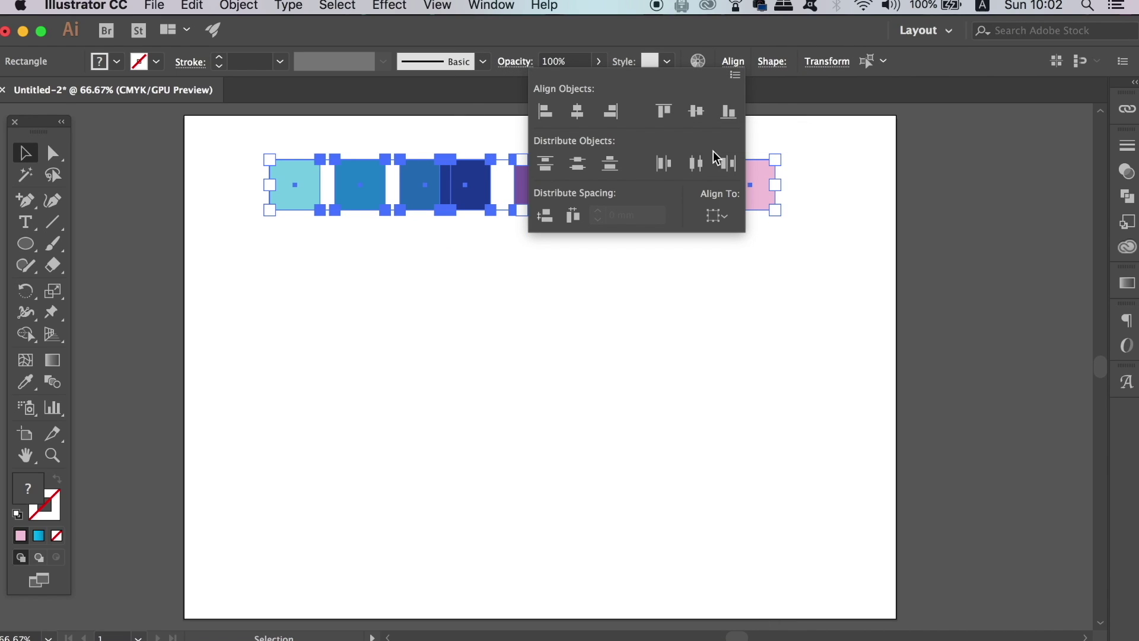
left_click(697, 171)
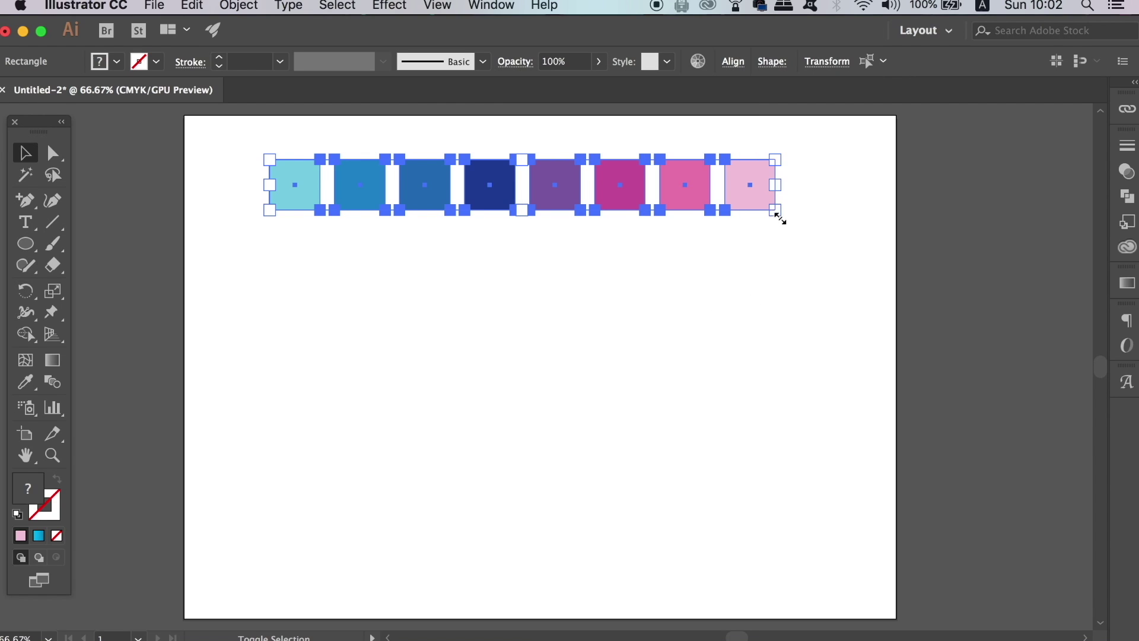
left_click_drag(774, 210, 566, 163)
left_click(548, 298)
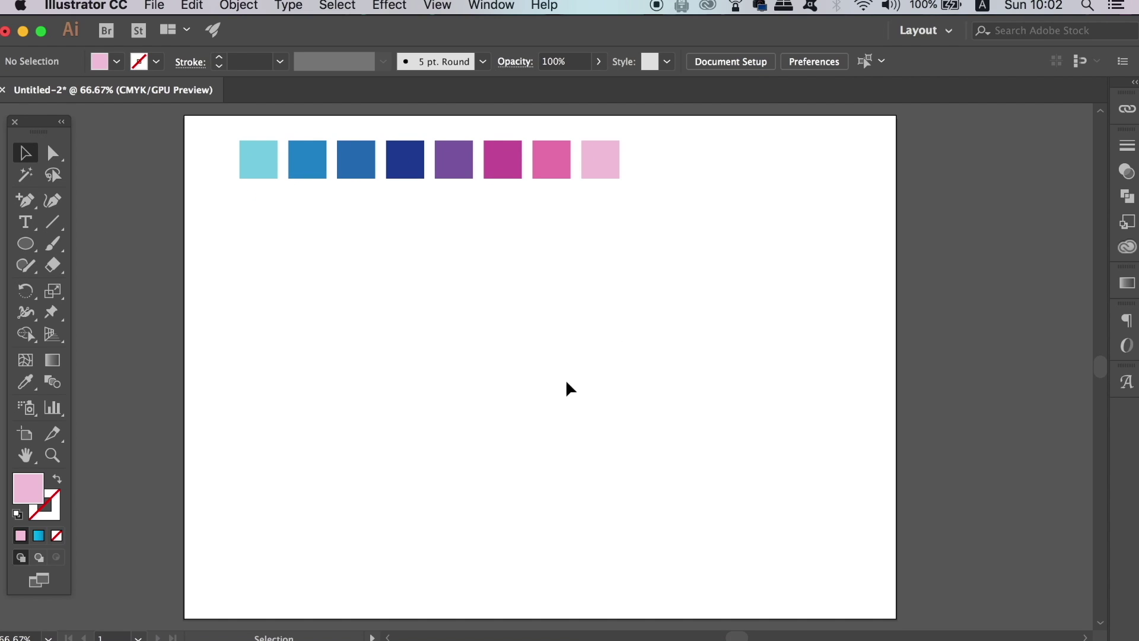
Set the working fill to white by sampling the blank artboard with the Eyedropper.
key("u")
key("i")
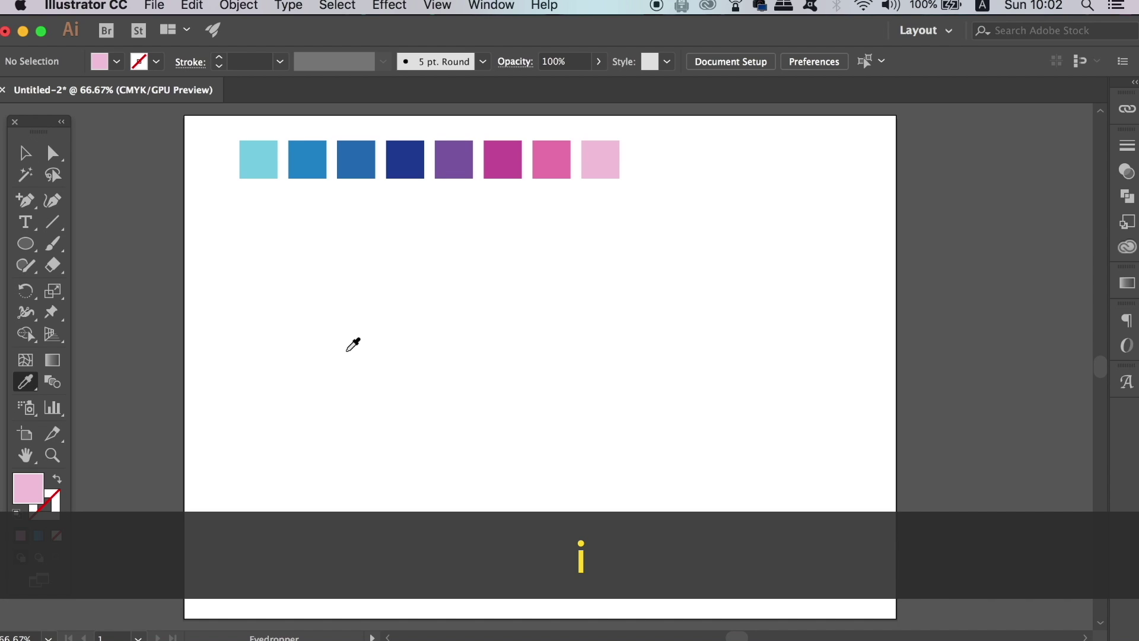
key("u")
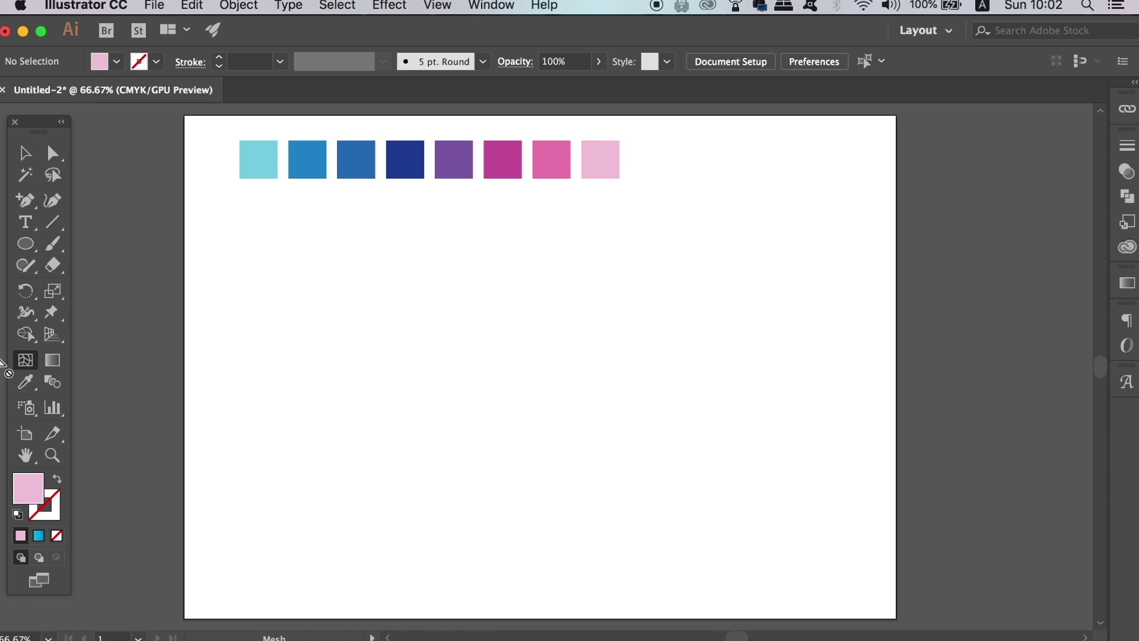
key("i")
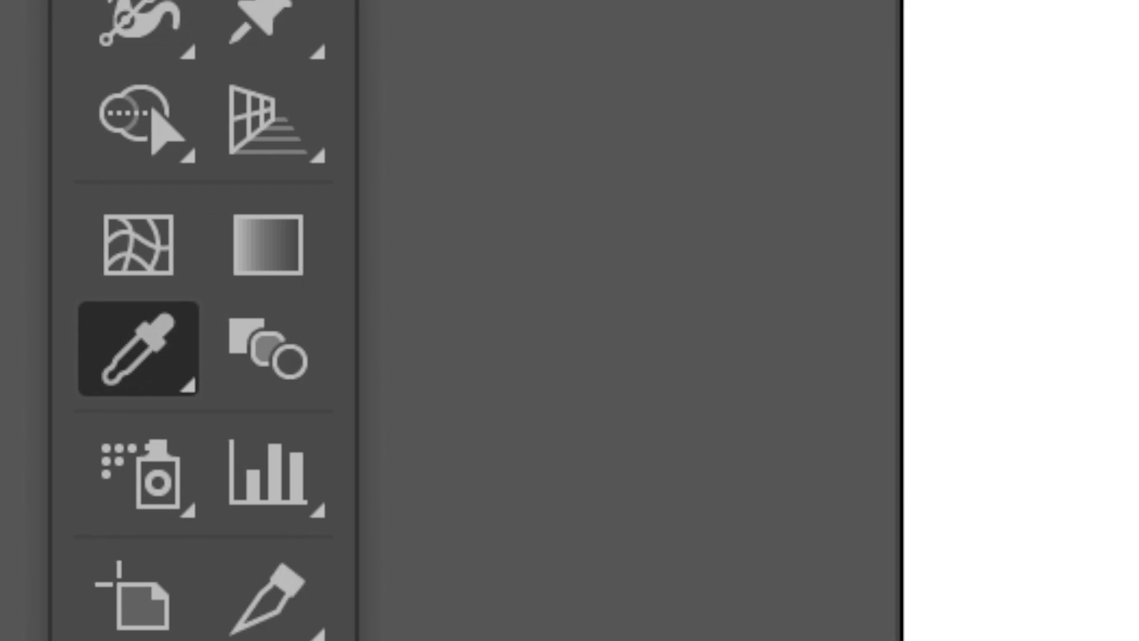
key("u")
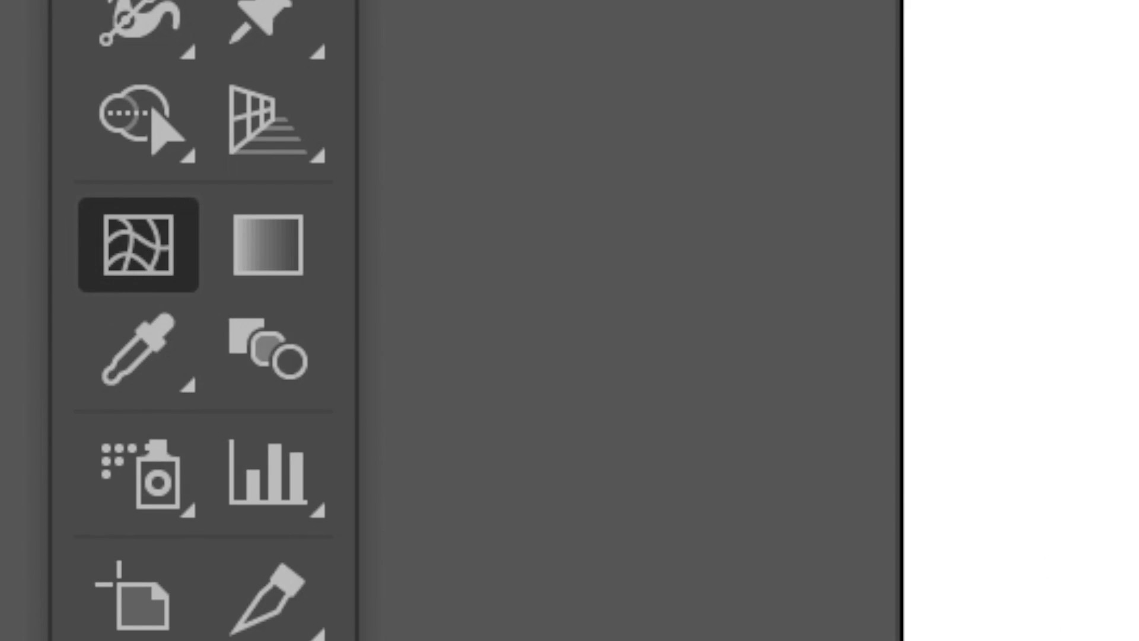
key("i")
key("u")
key("i")
key("u")
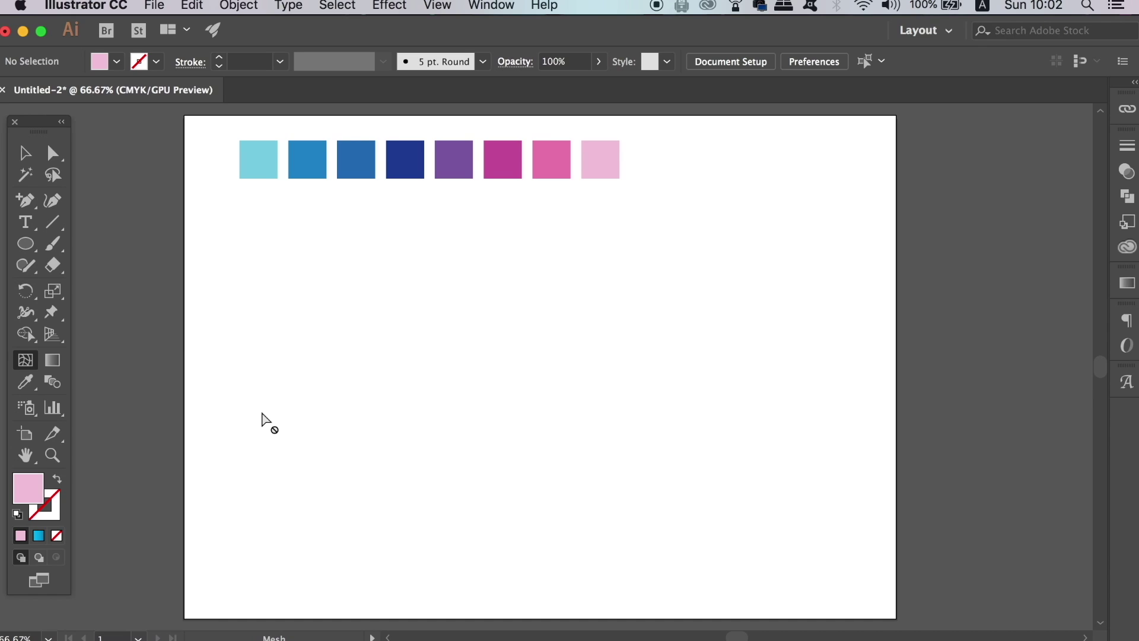
key("i")
left_click(561, 382)
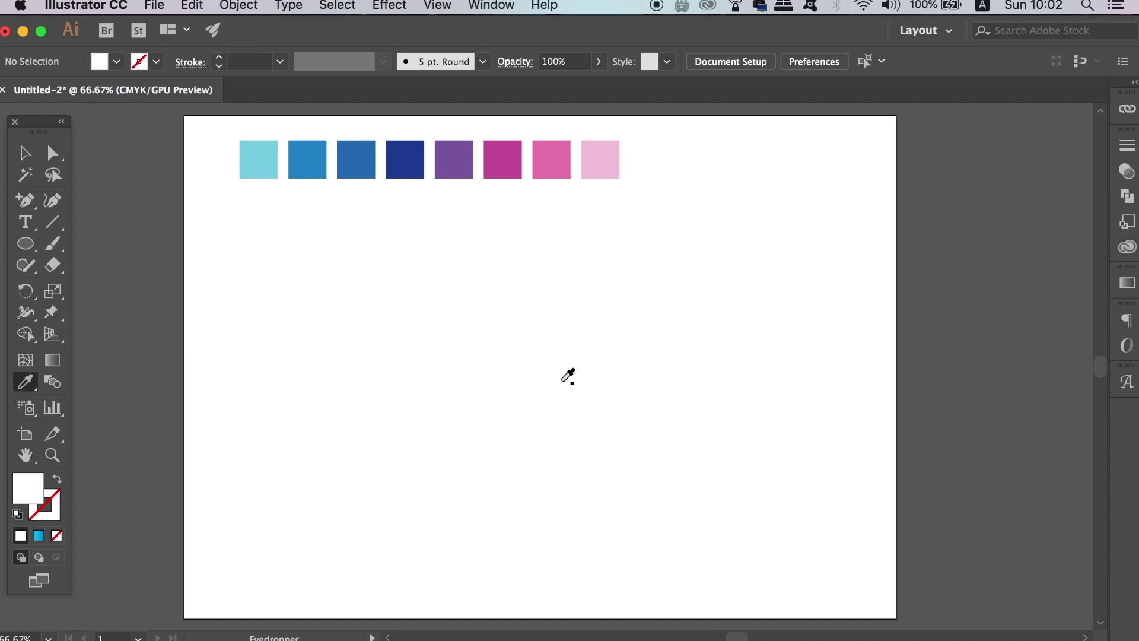
key("l")
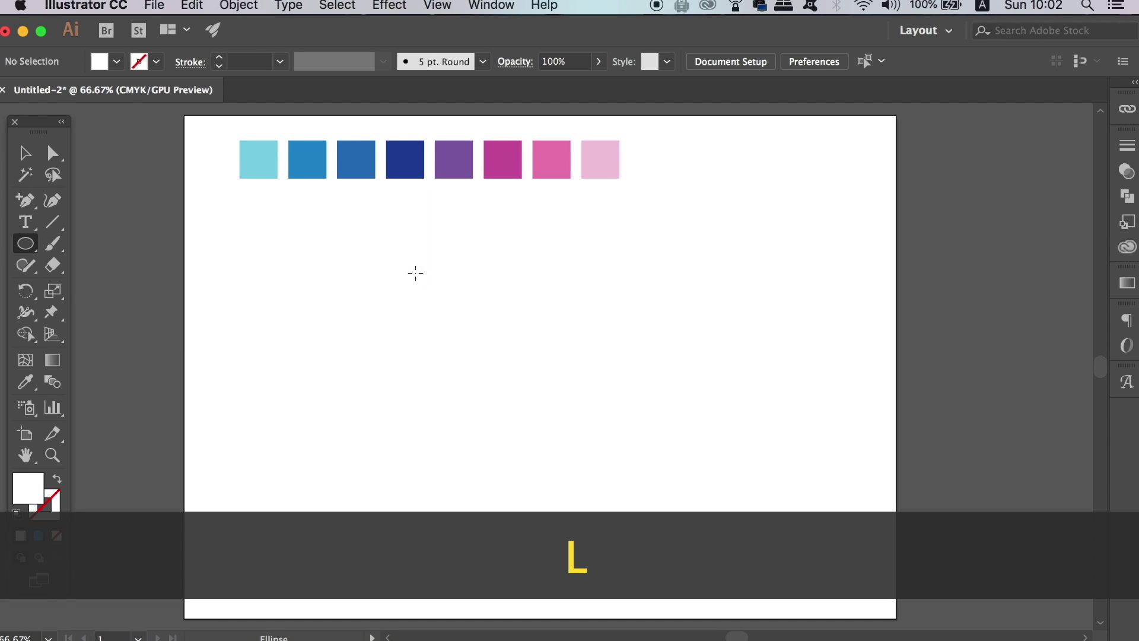
Draw a large ellipse and reshape its anchors and handles into a rounded oblong.
left_click_drag(282, 267, 749, 485)
key("a")
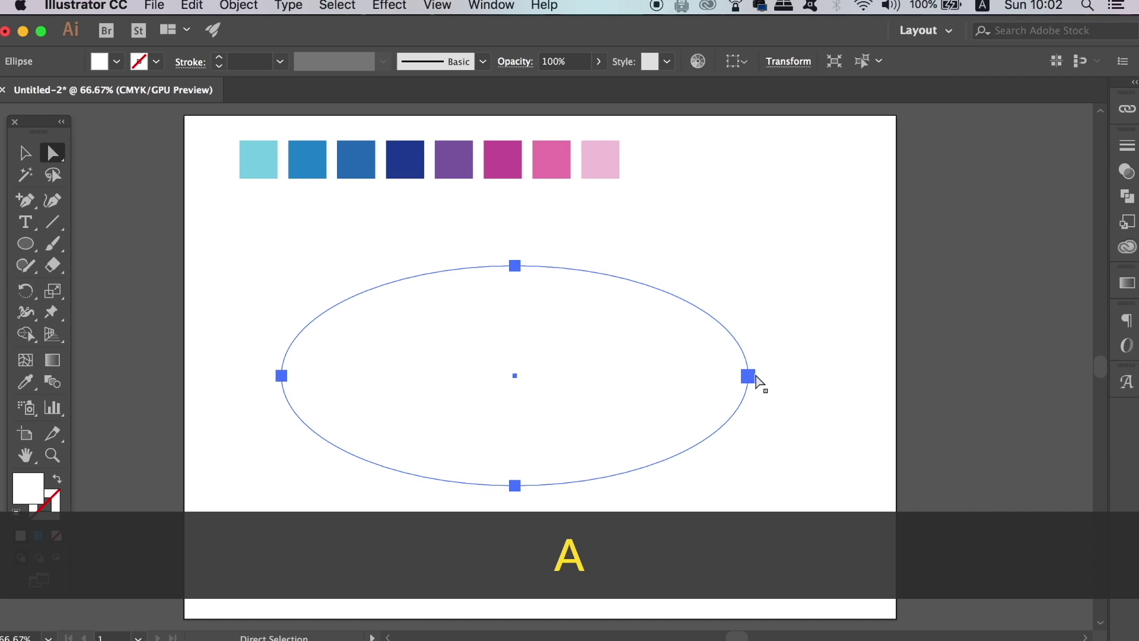
left_click_drag(749, 375, 702, 372)
left_click_drag(281, 375, 307, 386)
left_click_drag(307, 325, 277, 266)
left_click_drag(516, 486, 516, 455)
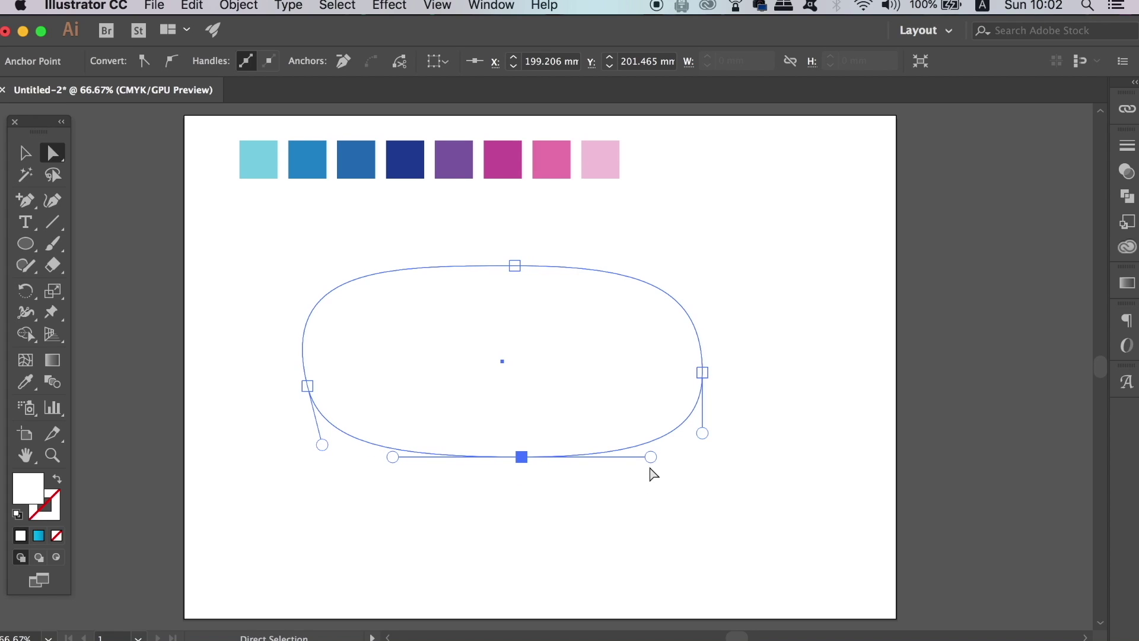
Move the oblong up-left beneath the swatch row and view at 100%.
key("v")
left_click_drag(598, 274, 537, 231)
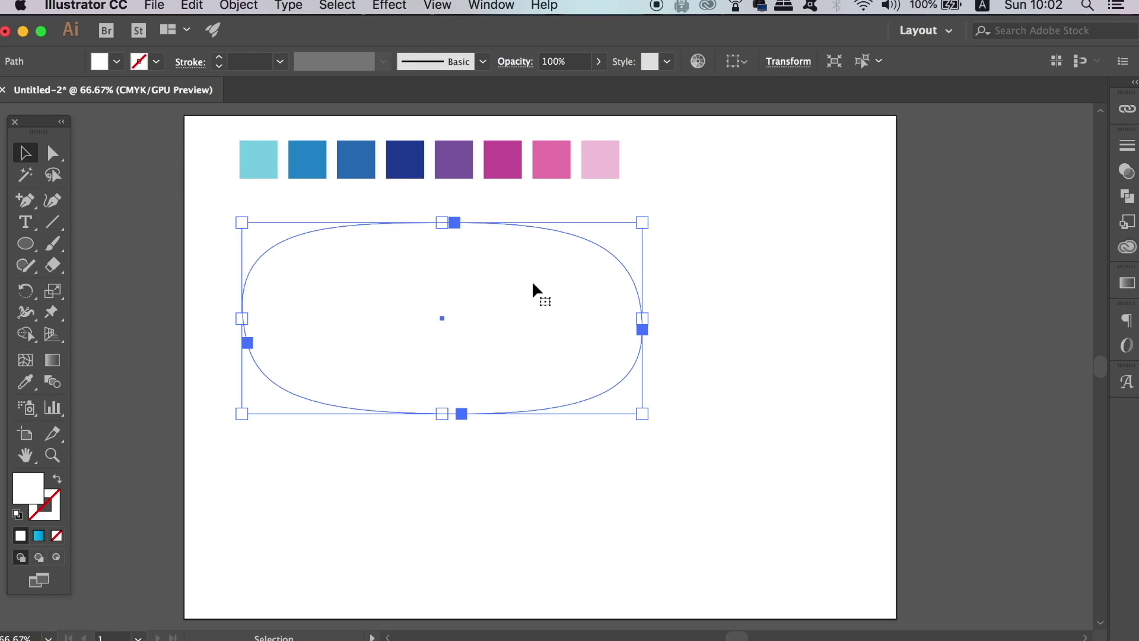
key("super+1")
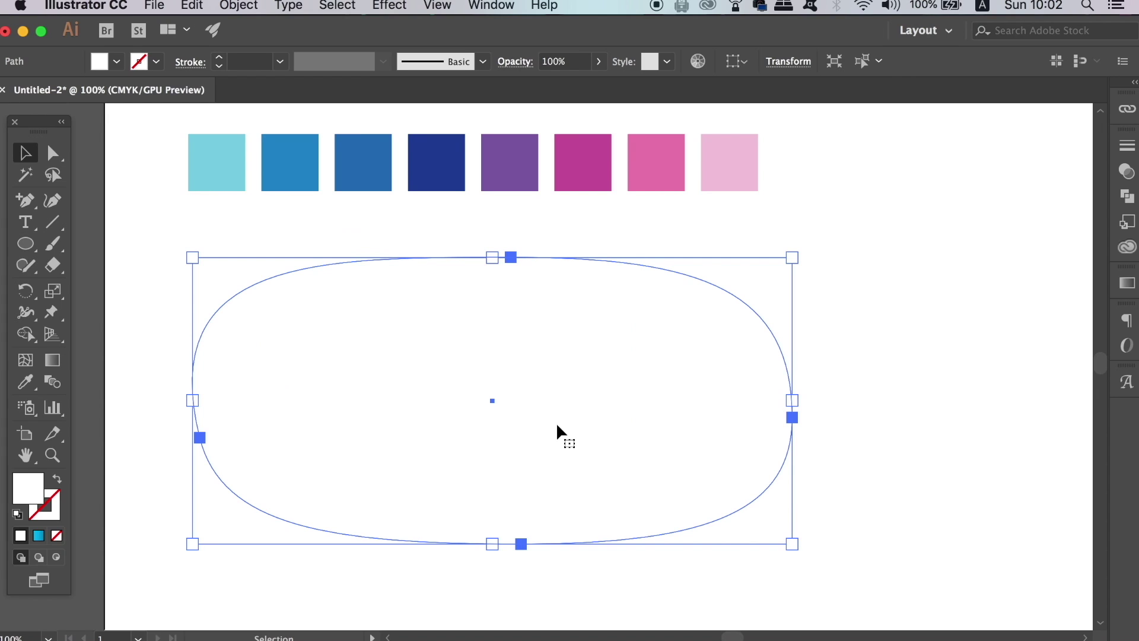
Add mesh points at the oblong's centre, right edge, bottom and top left to create a grid.
key("u")
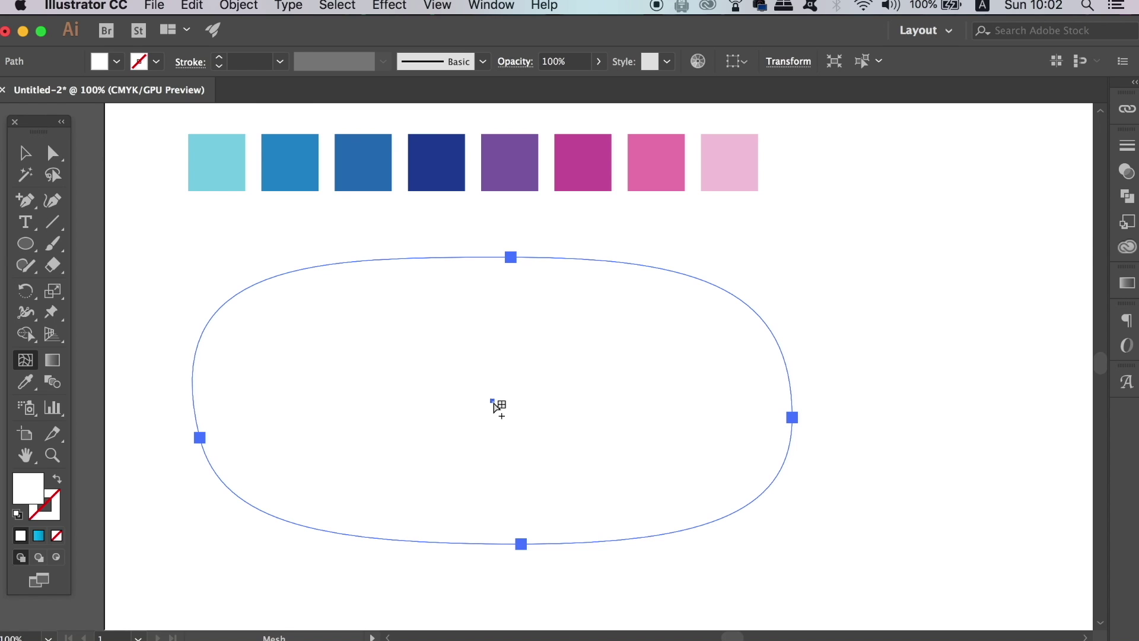
left_click(492, 401)
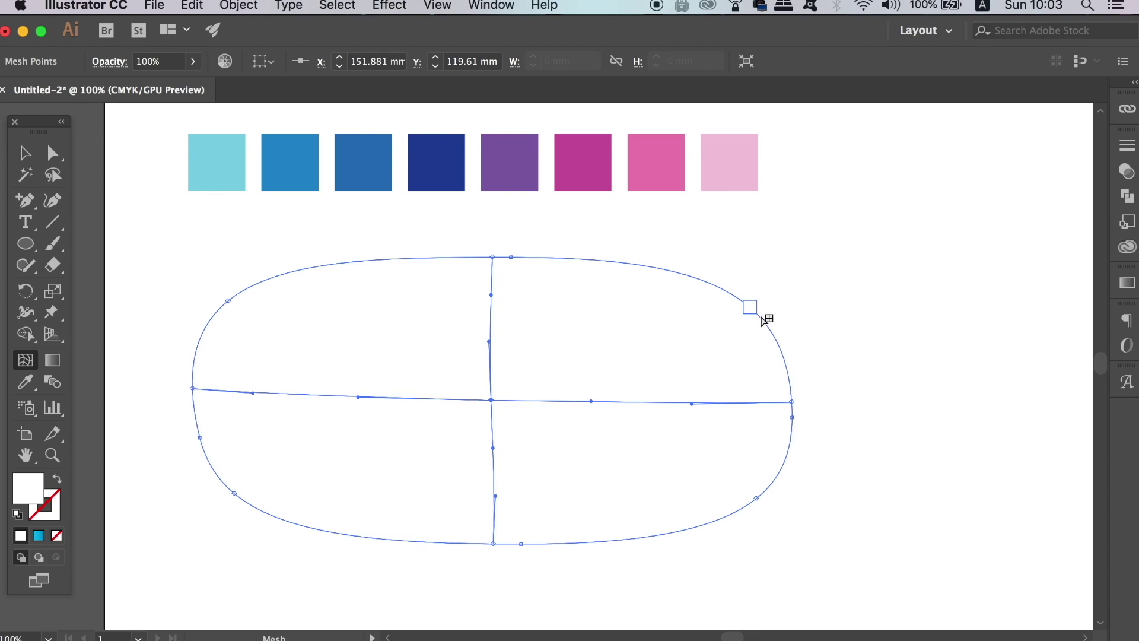
left_click(764, 355)
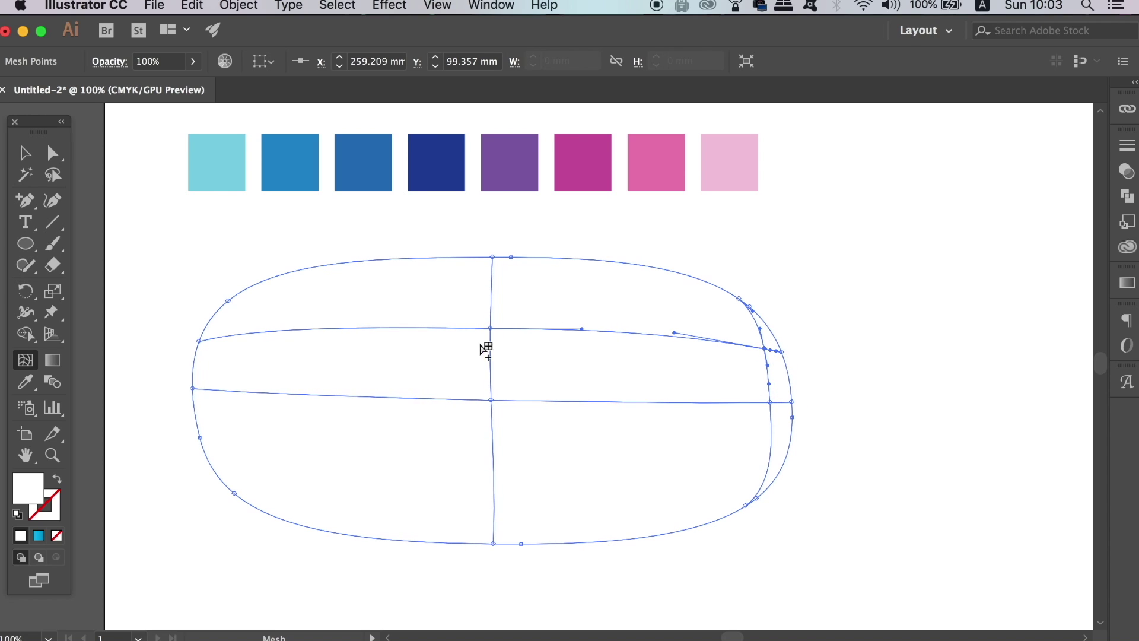
left_click(494, 520)
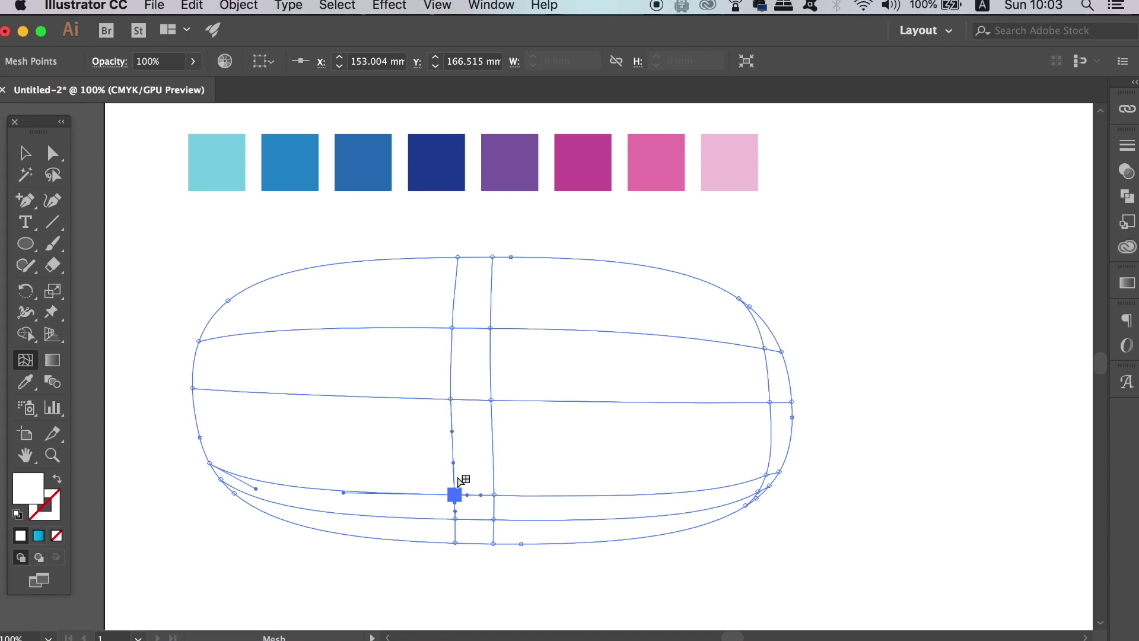
left_click(308, 304)
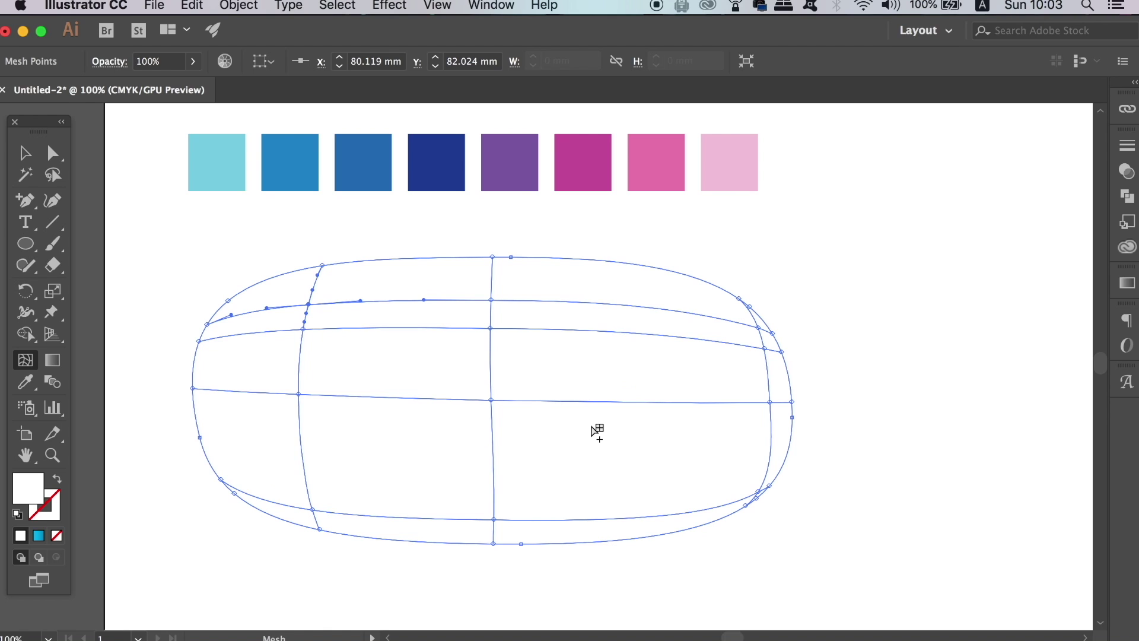
Drag the upper-middle, left and right mesh points to bend the upper mesh line into a wave.
key("a")
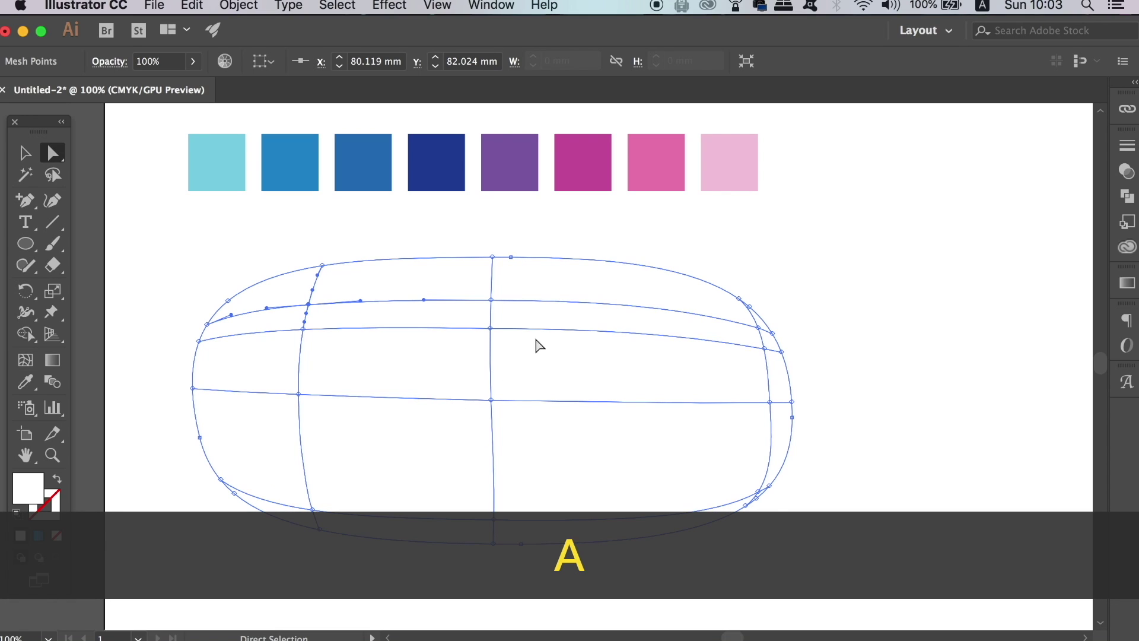
left_click_drag(490, 328, 490, 350)
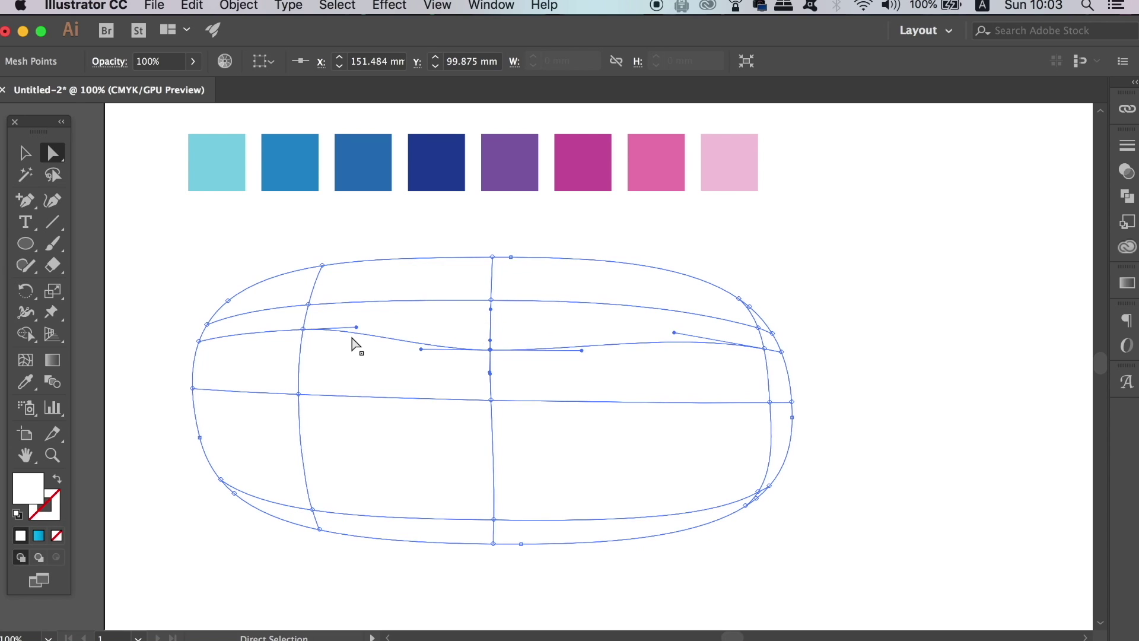
left_click_drag(302, 329, 298, 373)
left_click(676, 334)
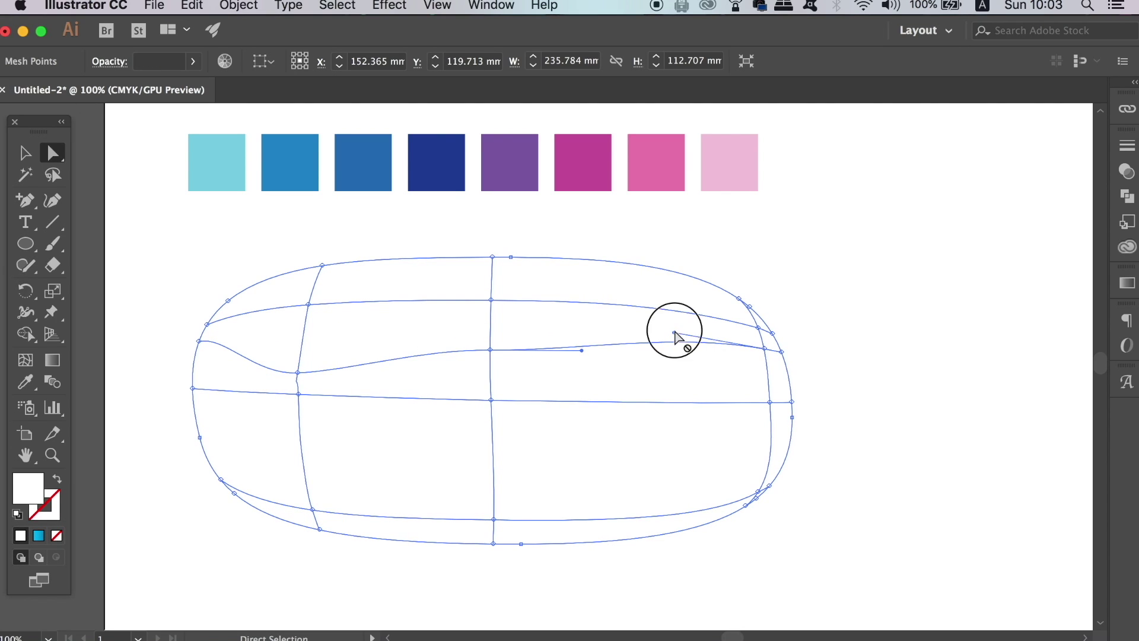
left_click_drag(674, 334, 658, 313)
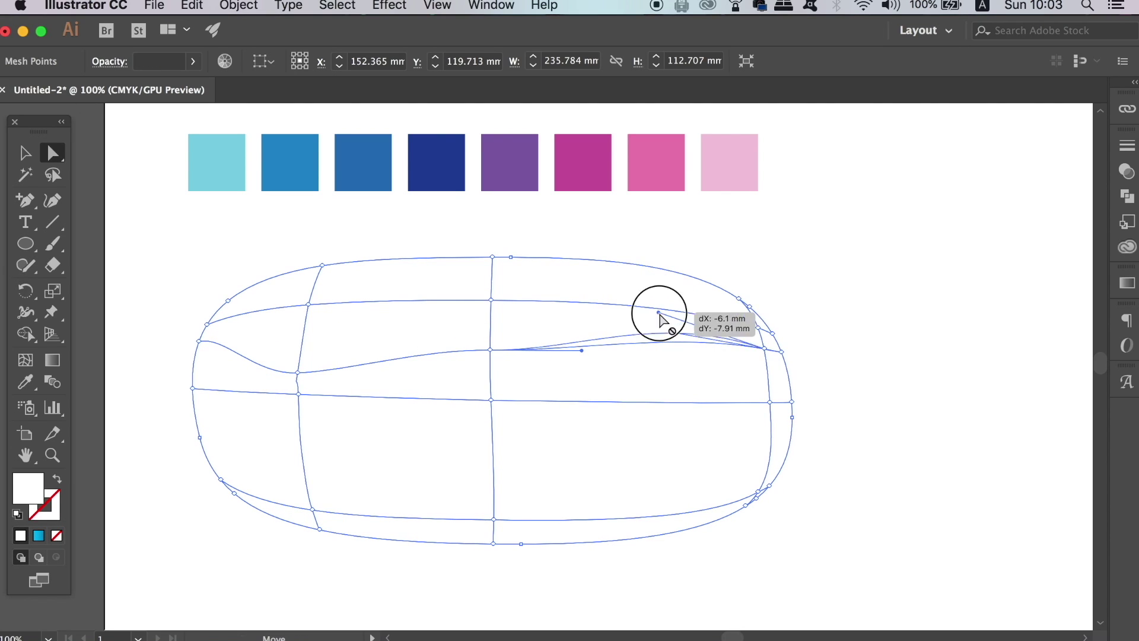
left_click(902, 414)
key("v")
left_click(510, 349)
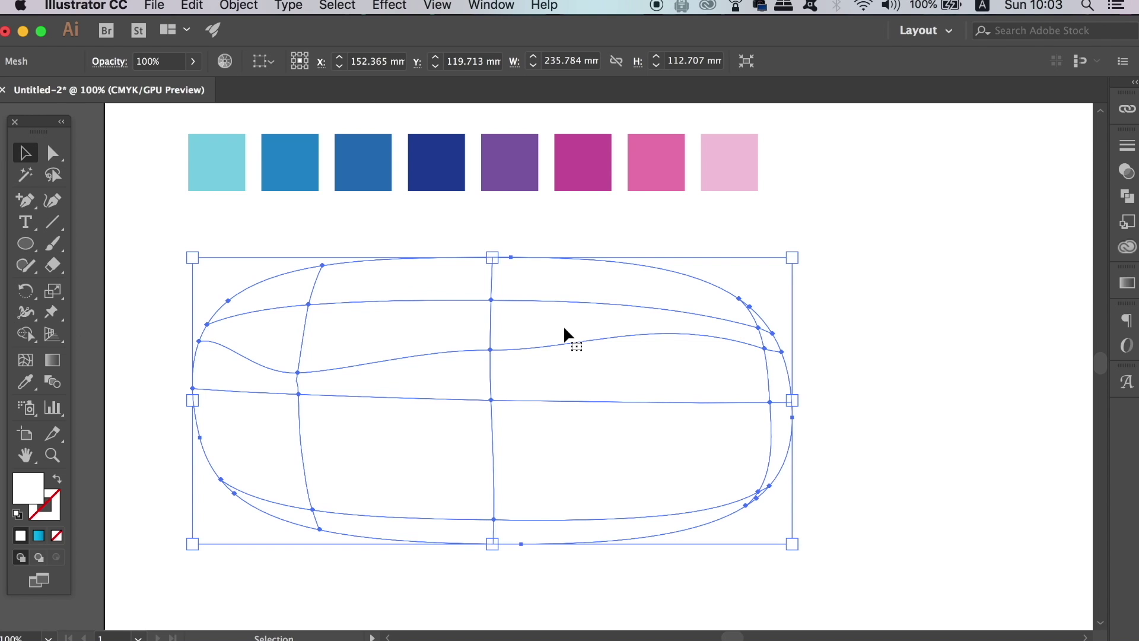
key("u")
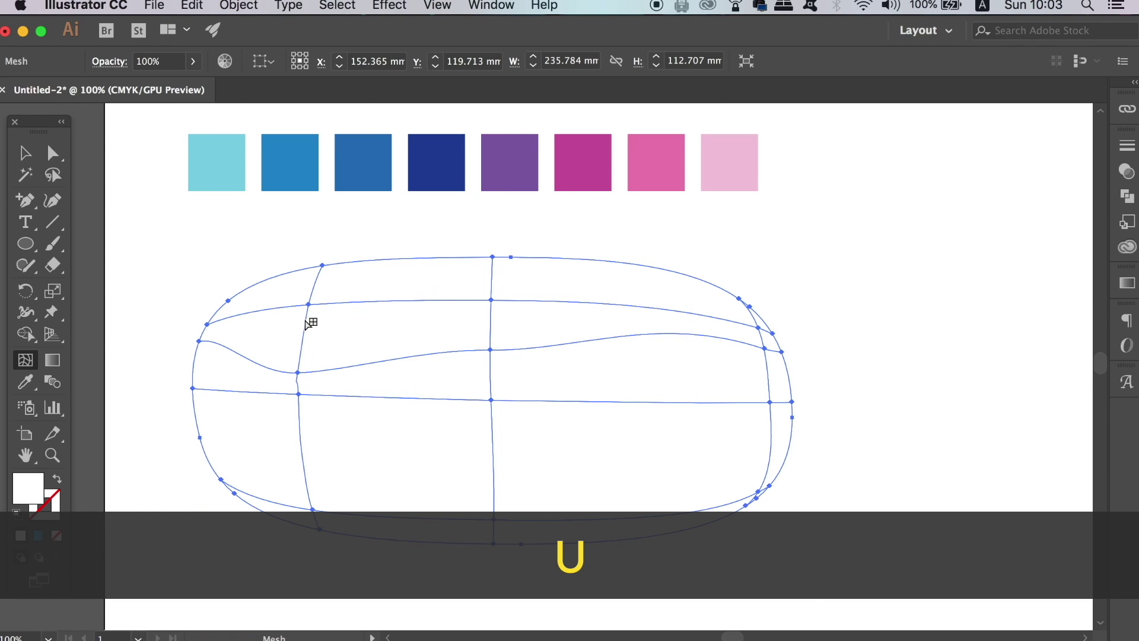
Colour the upper-middle mesh point with the magenta swatch.
left_click(308, 305)
left_click(491, 400)
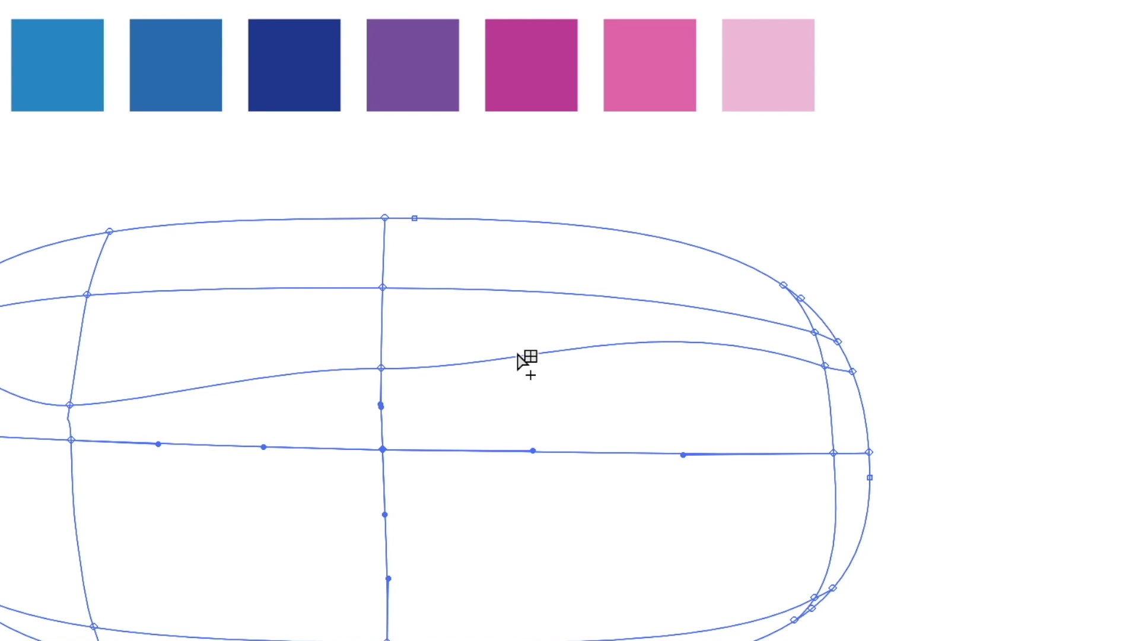
key("i")
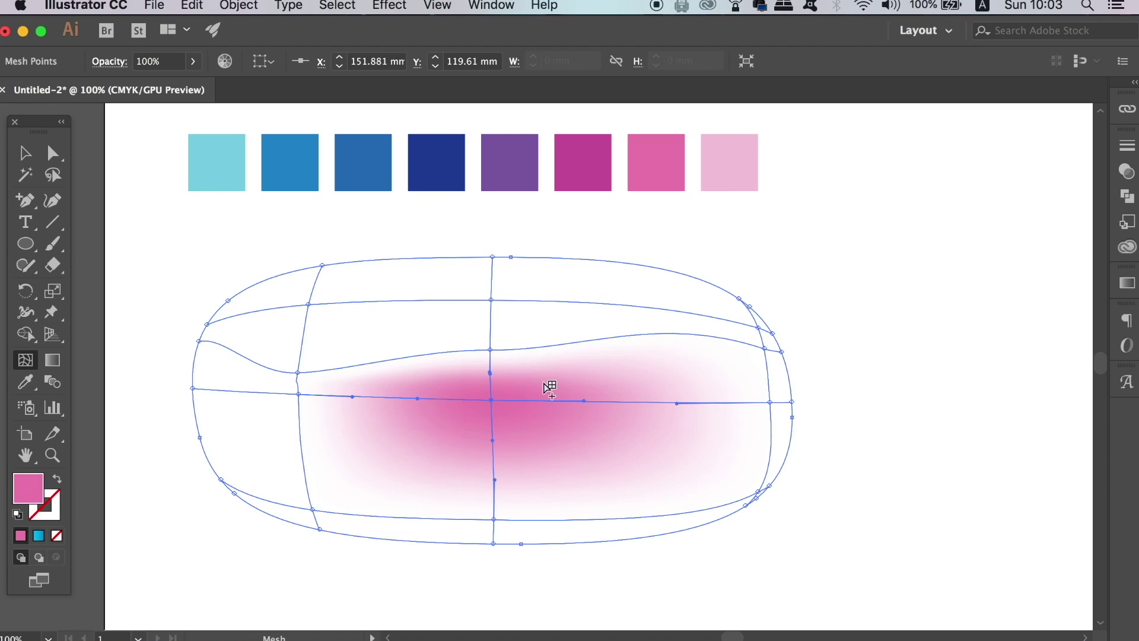
left_click(490, 350)
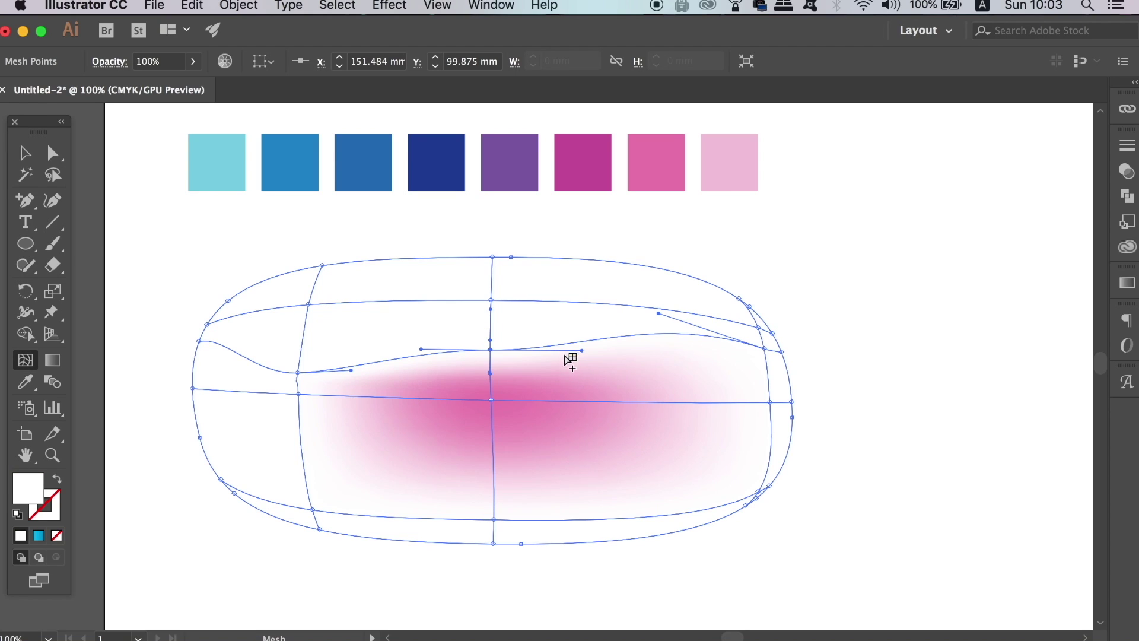
key("i")
left_click(595, 176)
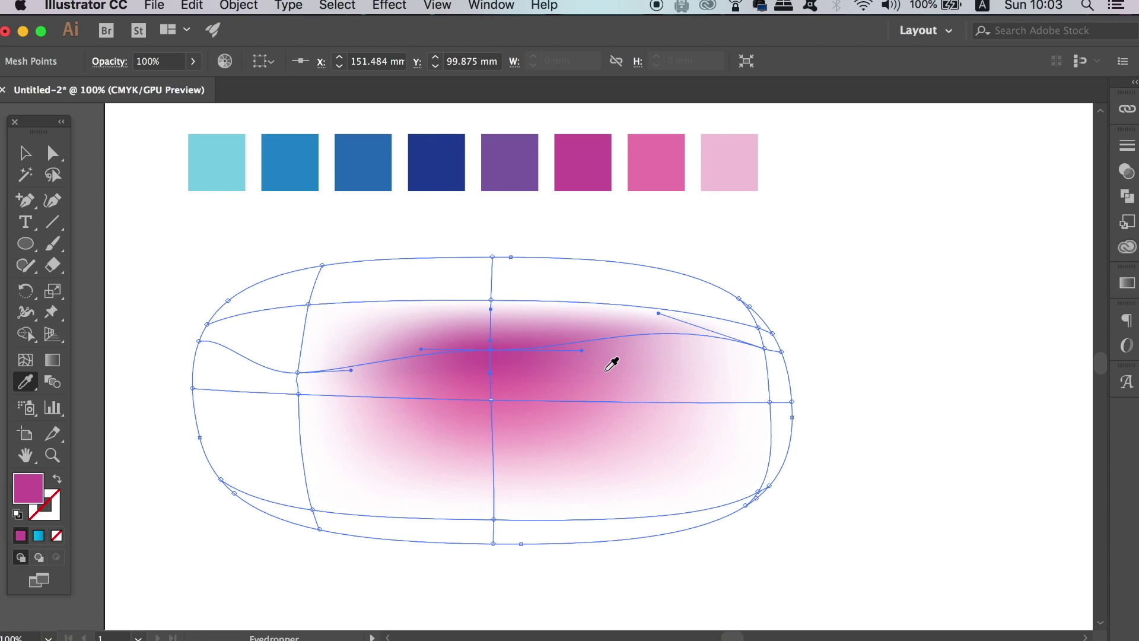
Colour the right-edge mesh point with the navy swatch.
key("u")
left_click(770, 402)
key("i")
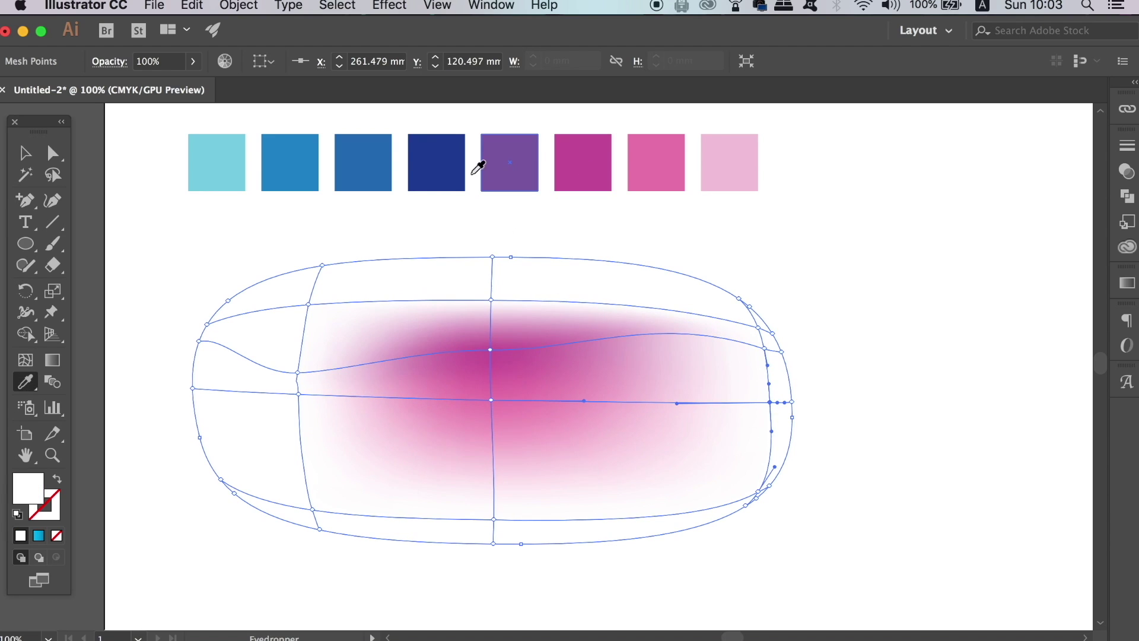
left_click(435, 159)
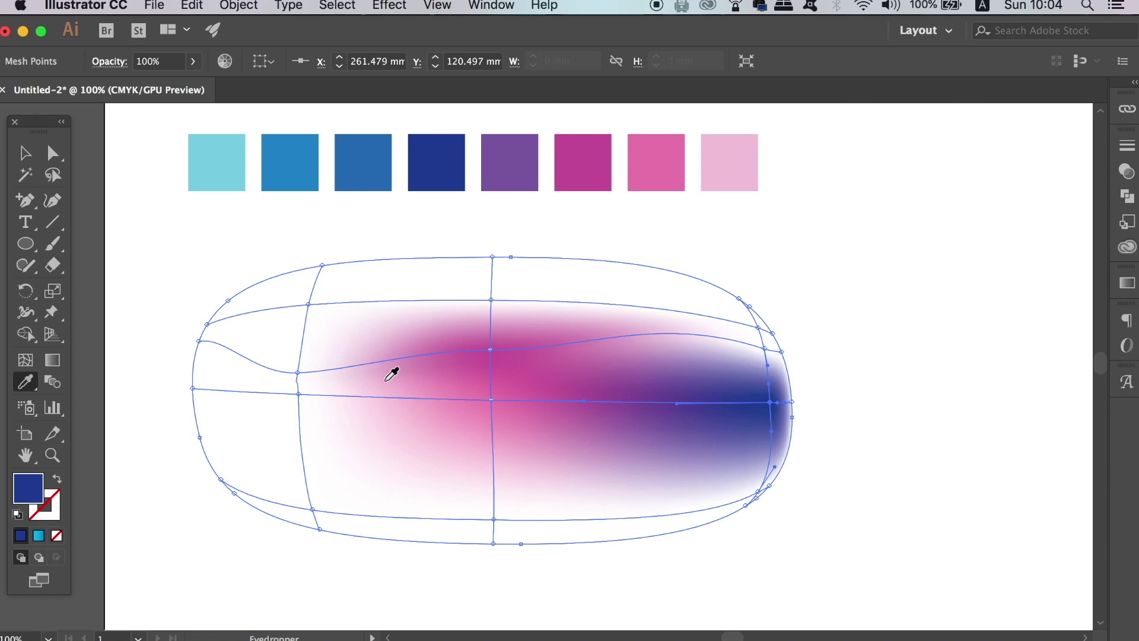
key("u")
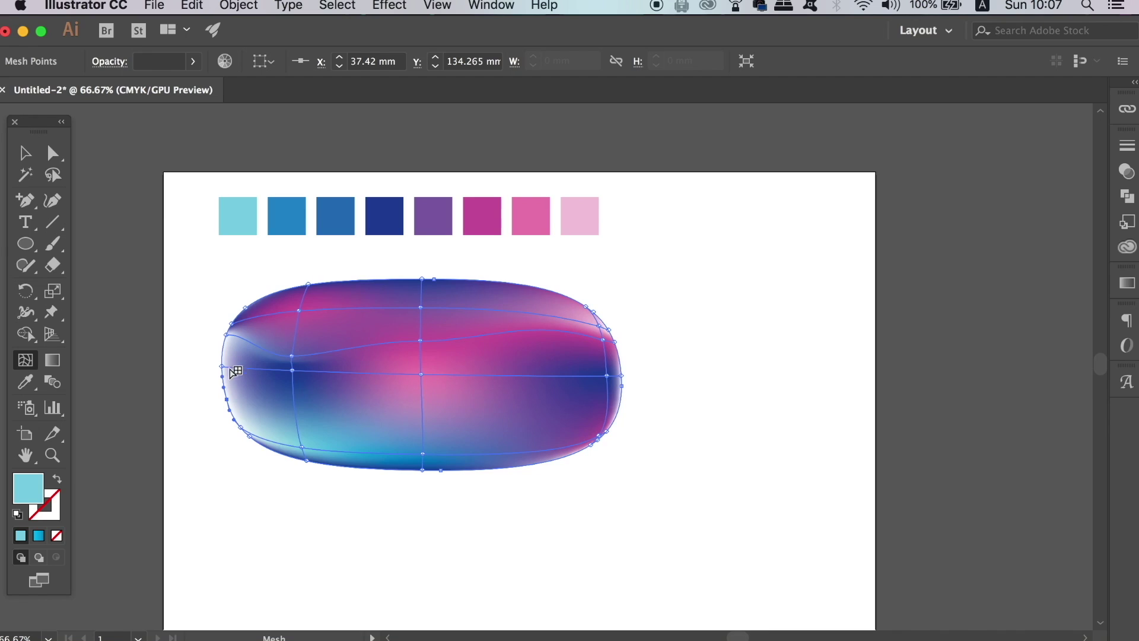
left_click_drag(224, 367, 69, 228)
Bend the left mesh line downward and pull the right-edge mesh point inward.
left_click(25, 152)
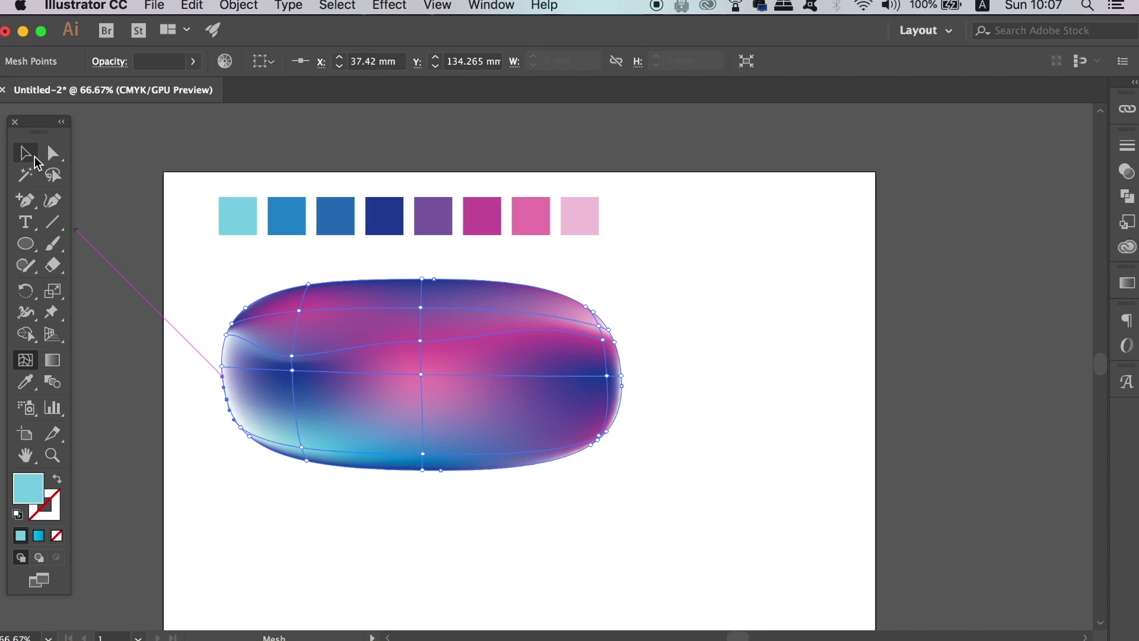
left_click(156, 228)
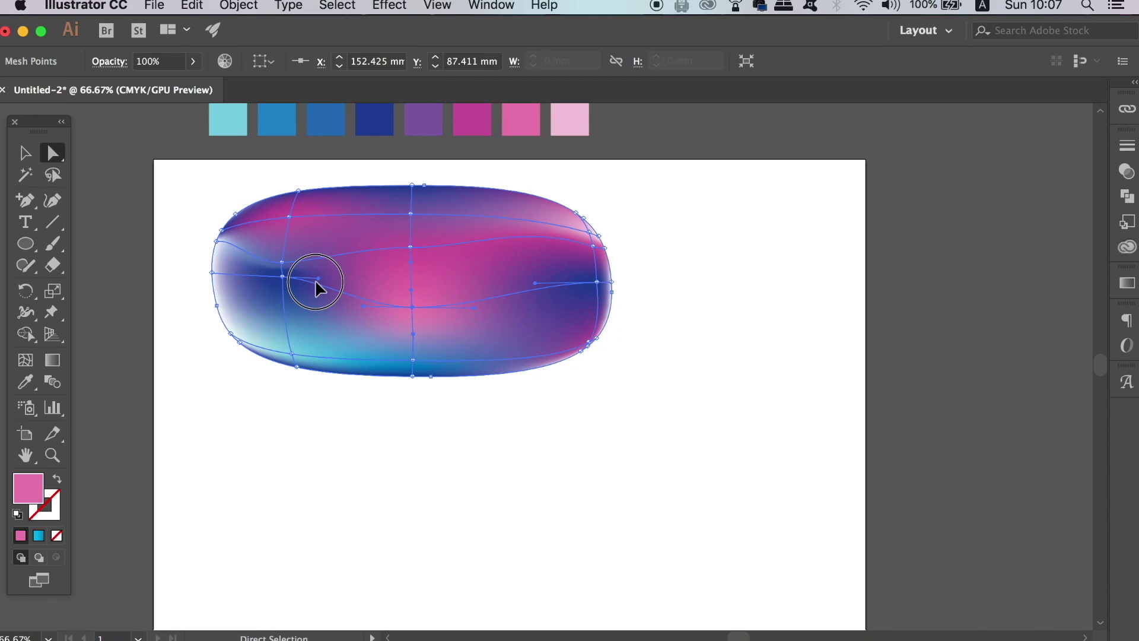
left_click_drag(315, 279, 267, 297)
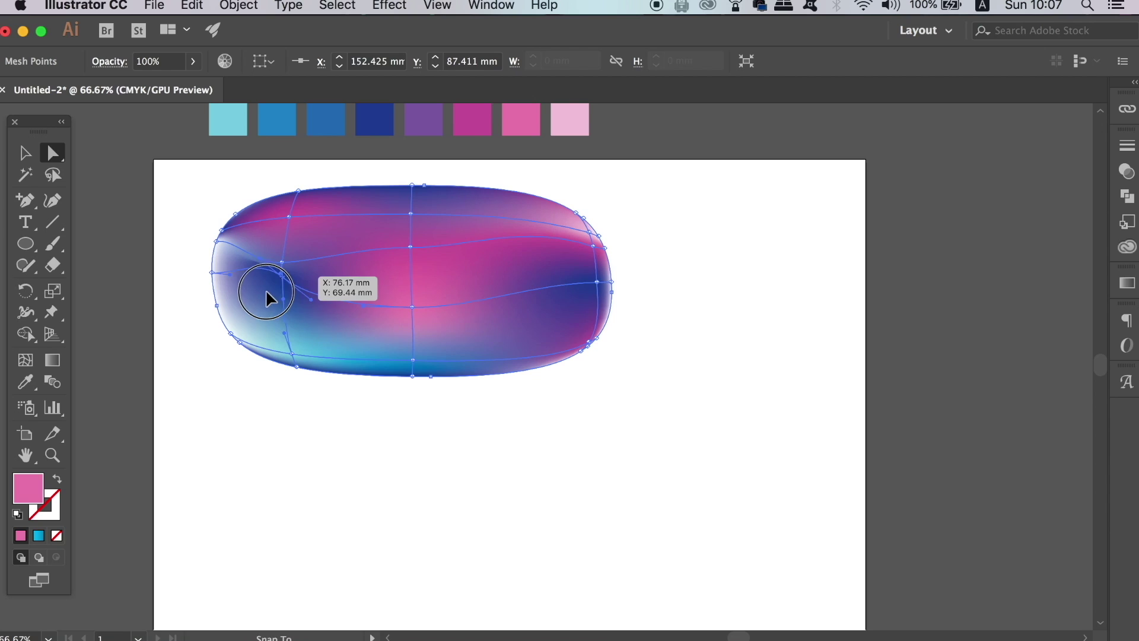
left_click(490, 322)
left_click_drag(599, 244, 557, 250)
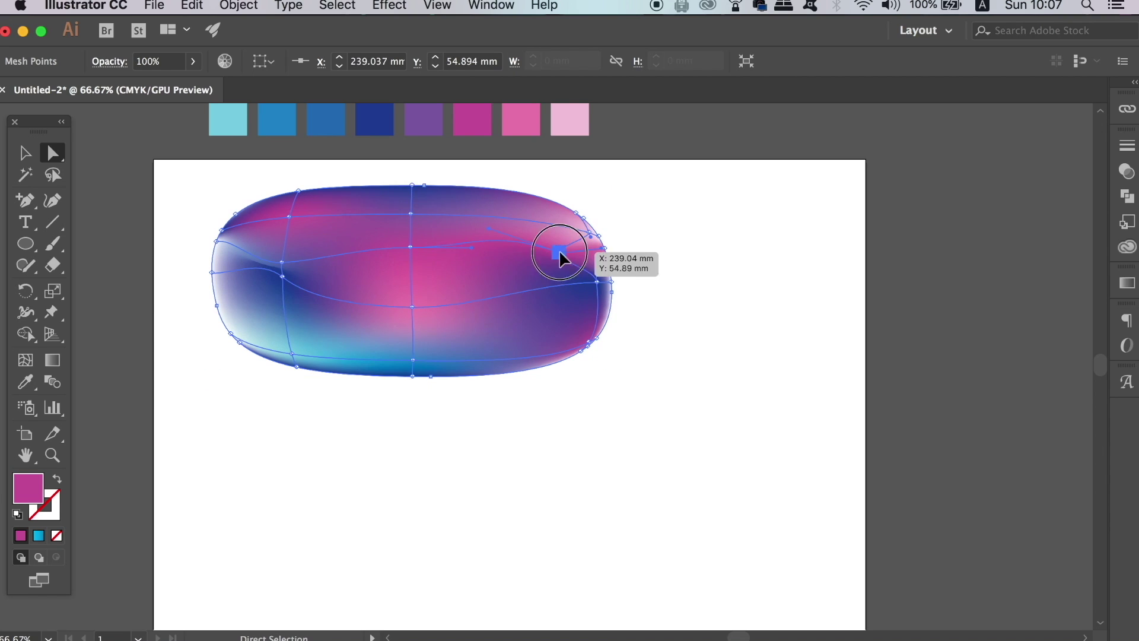
left_click(729, 260)
Drag central and right mesh points so pink, navy and cyan blend more smoothly.
left_click(508, 265)
left_click_drag(509, 264, 447, 300)
left_click(764, 261)
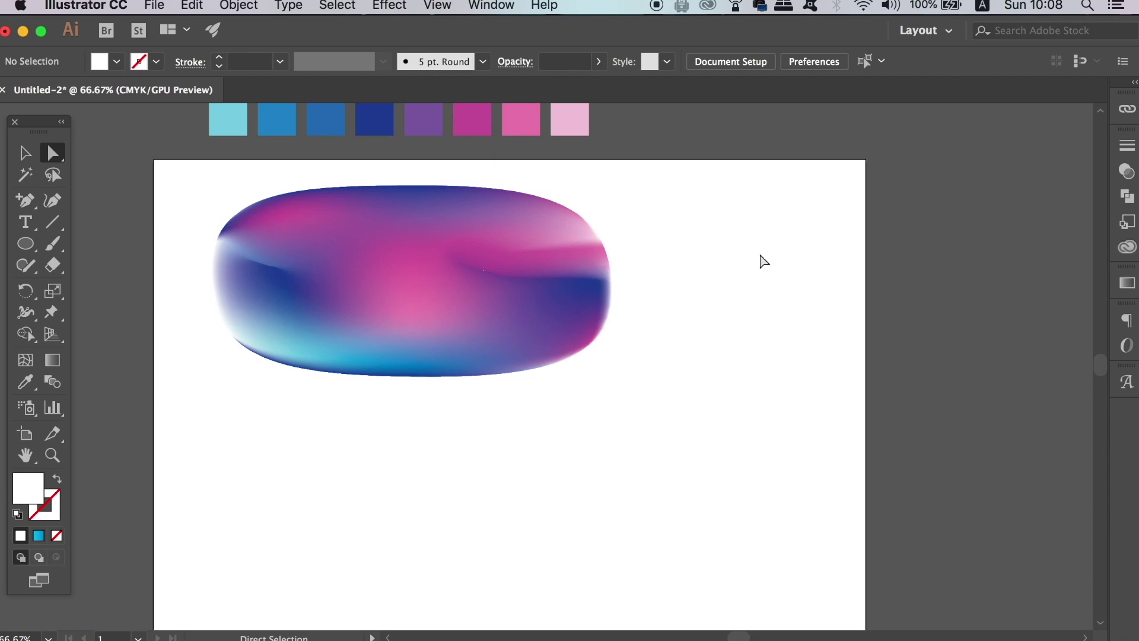
left_click_drag(505, 252, 528, 279)
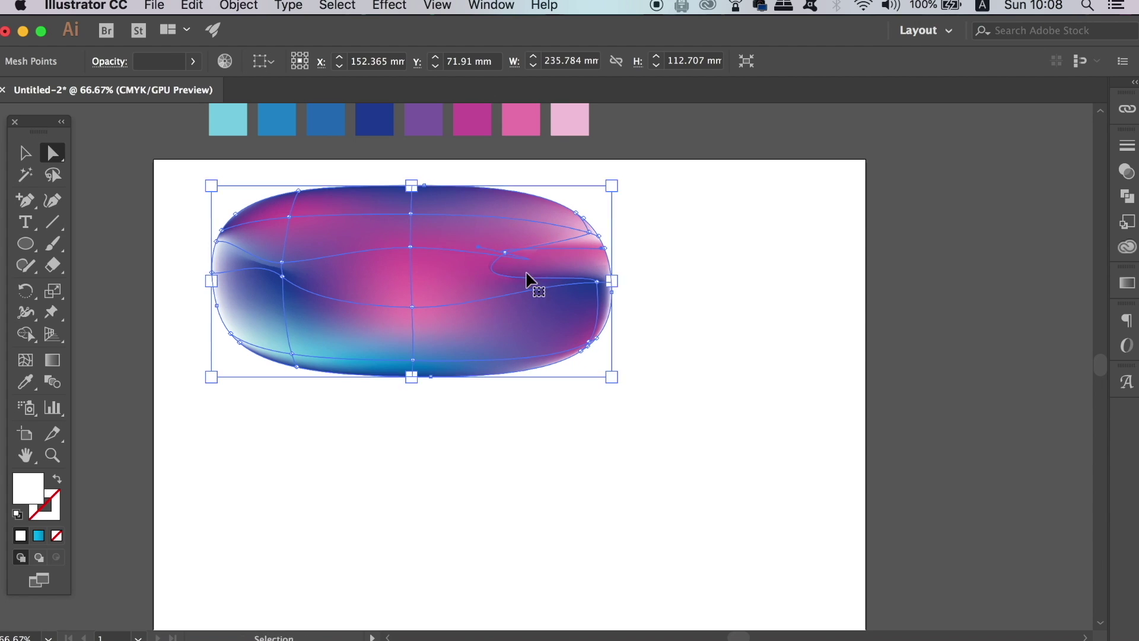
left_click_drag(467, 229, 638, 262)
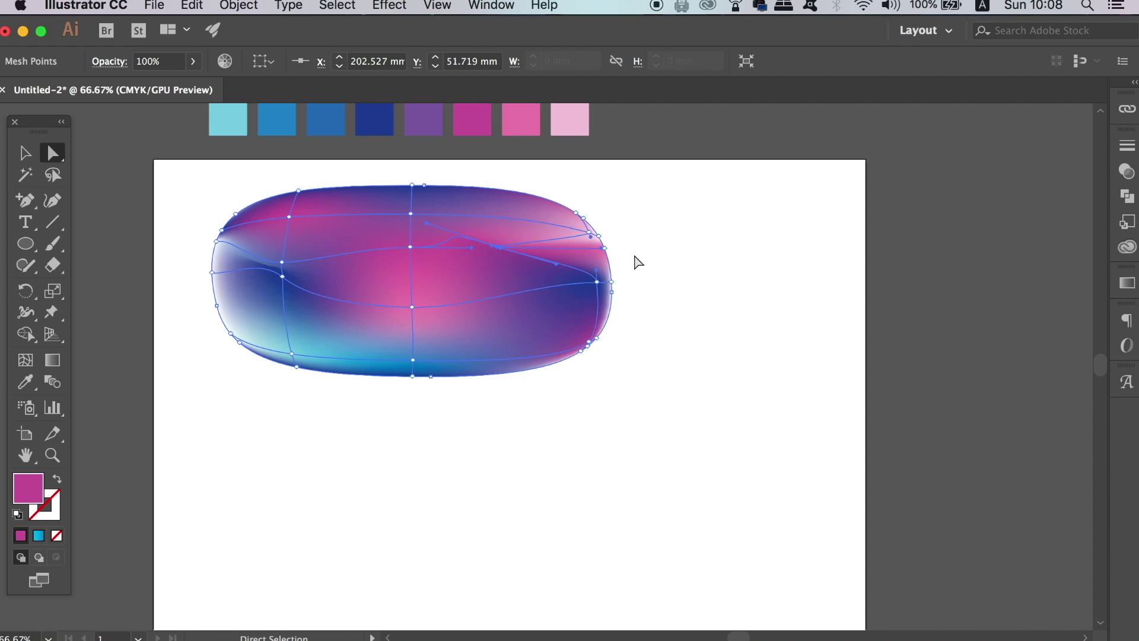
left_click_drag(410, 246, 409, 254)
left_click(729, 289)
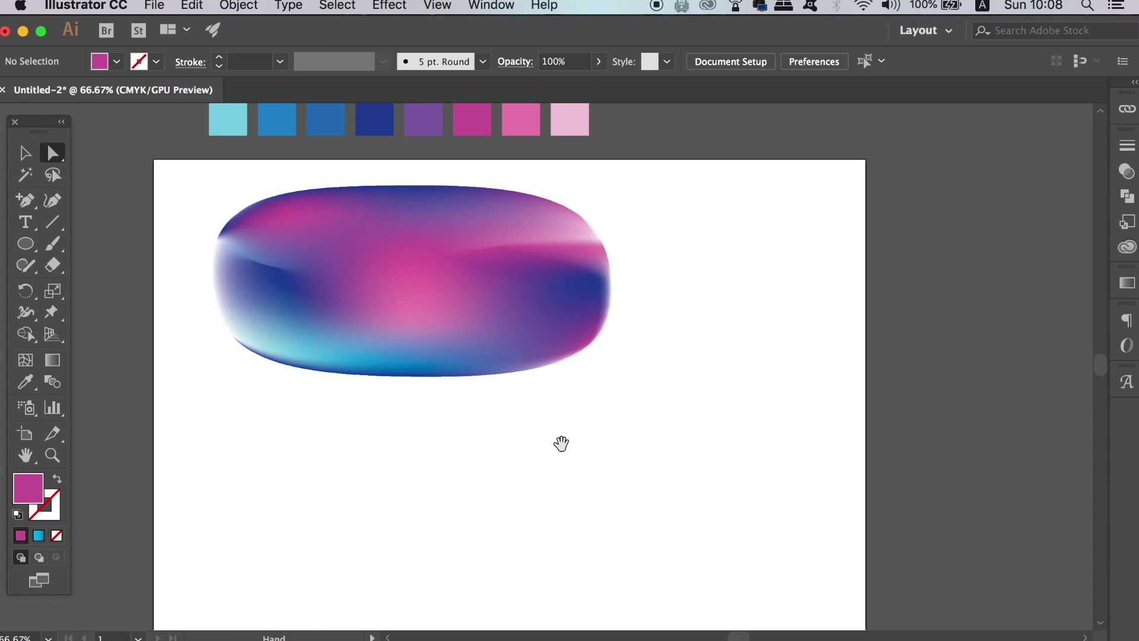
left_click_drag(558, 439, 554, 383)
Type SATORI below the blob and scale it up to a large 283.8 pt headline.
key("t")
left_click(445, 417)
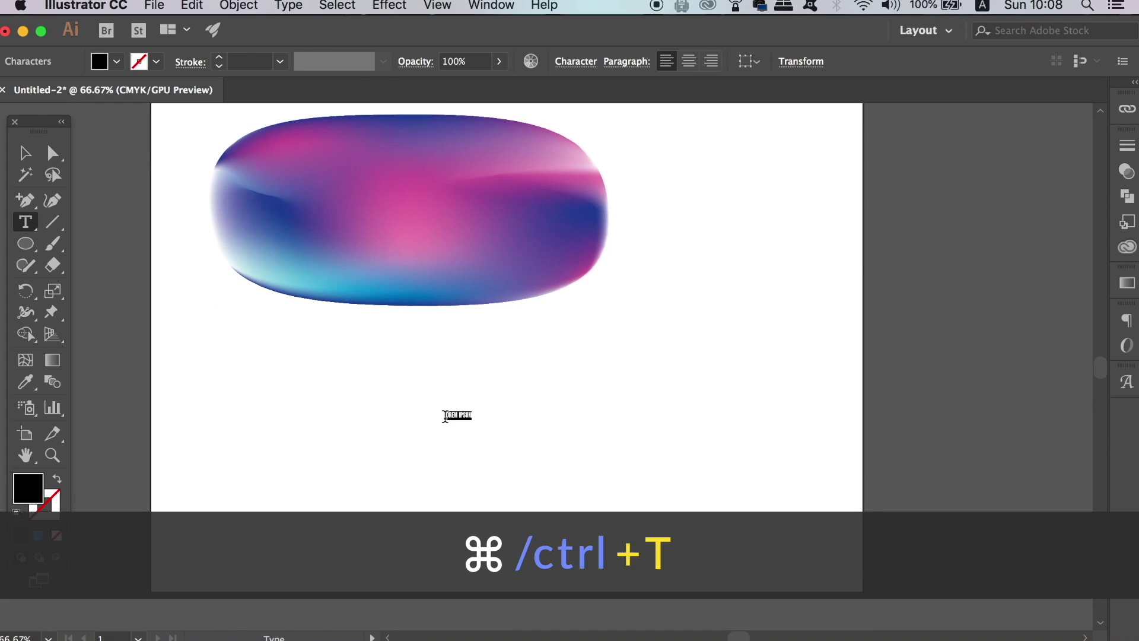
type("SATORI")
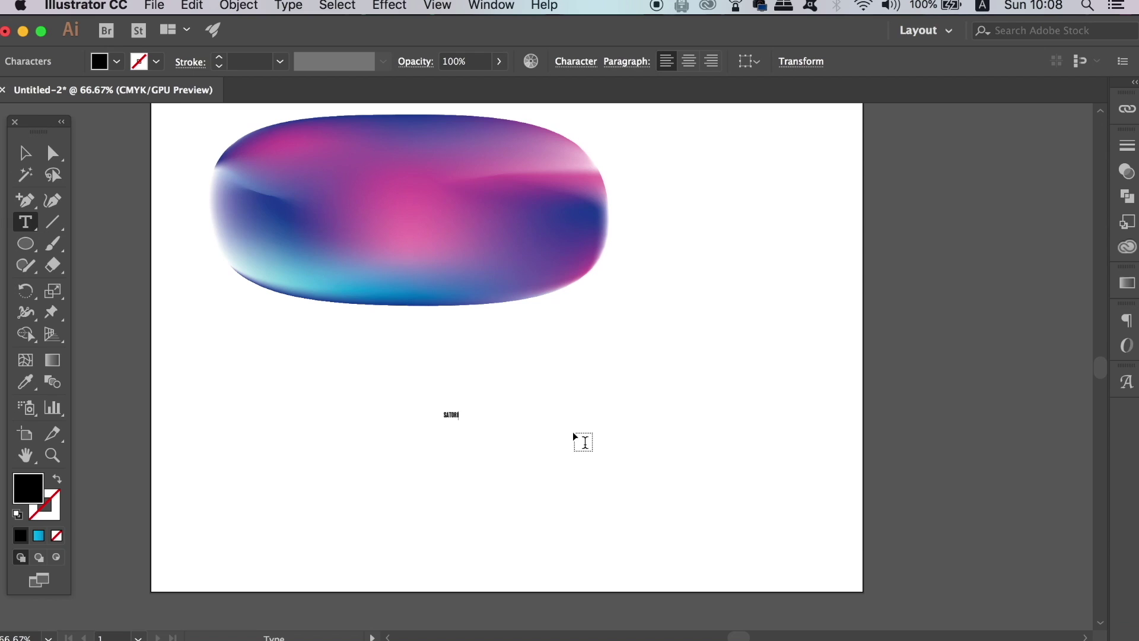
key("Escape")
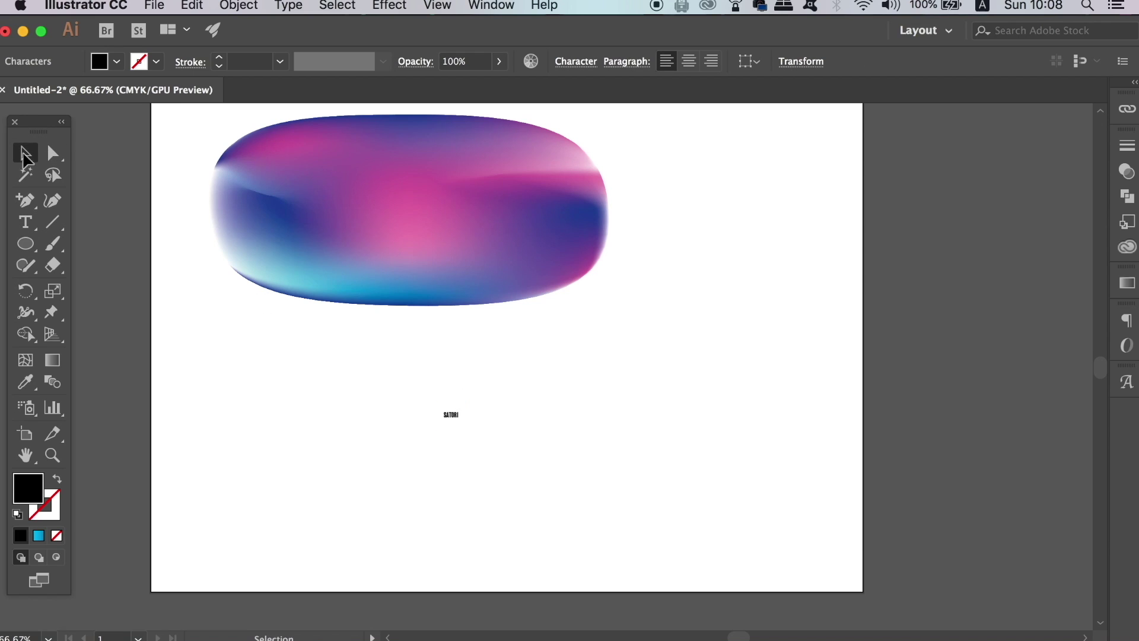
left_click_drag(467, 402, 784, 509)
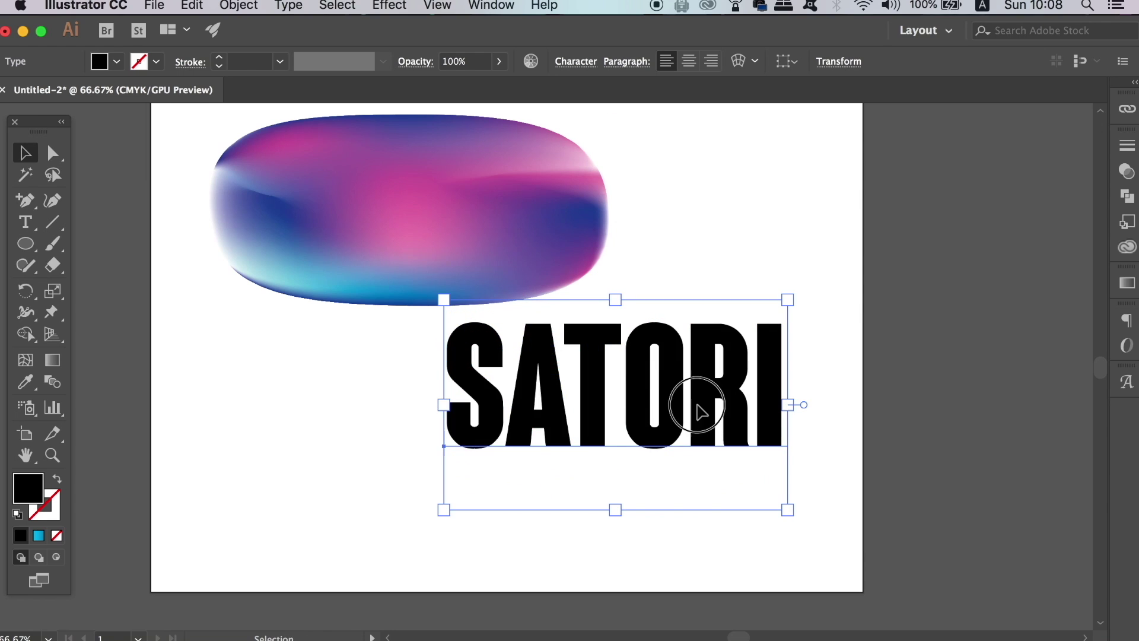
left_click_drag(763, 407, 611, 444)
Set SATORI in Myriad Pro Bold in the Character panel.
key("super+t")
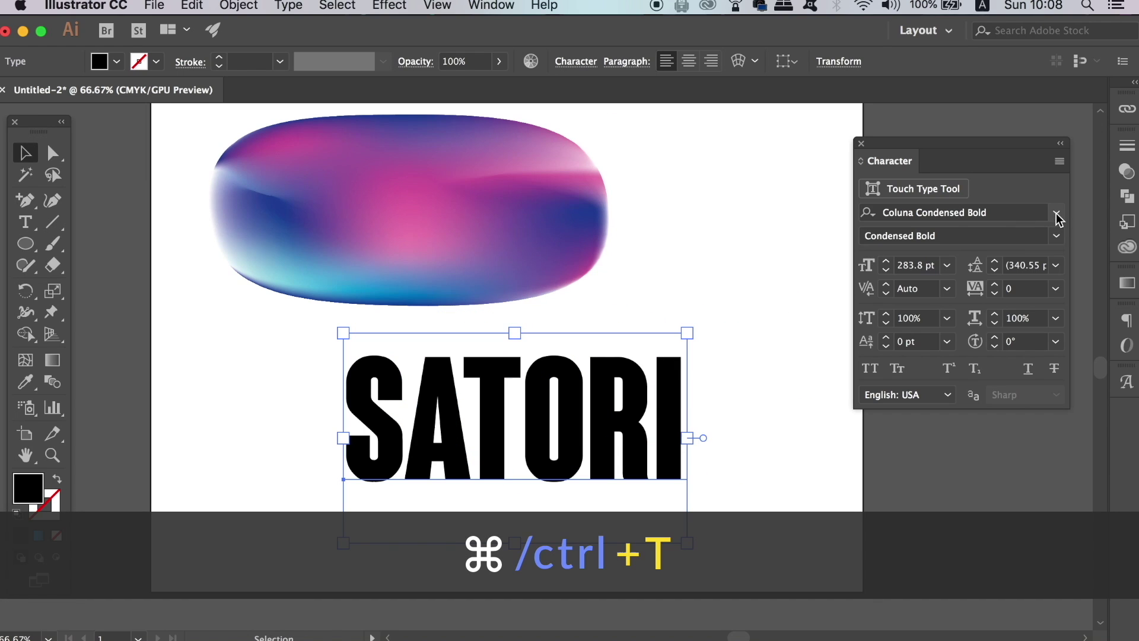
left_click(1057, 213)
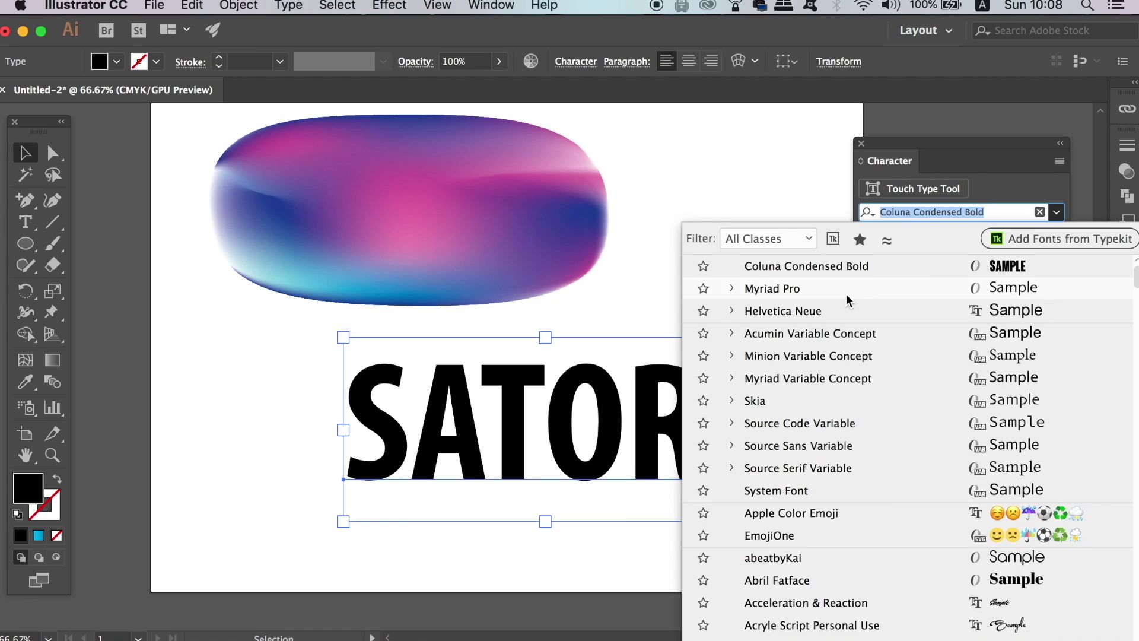
left_click(848, 297)
left_click(1059, 237)
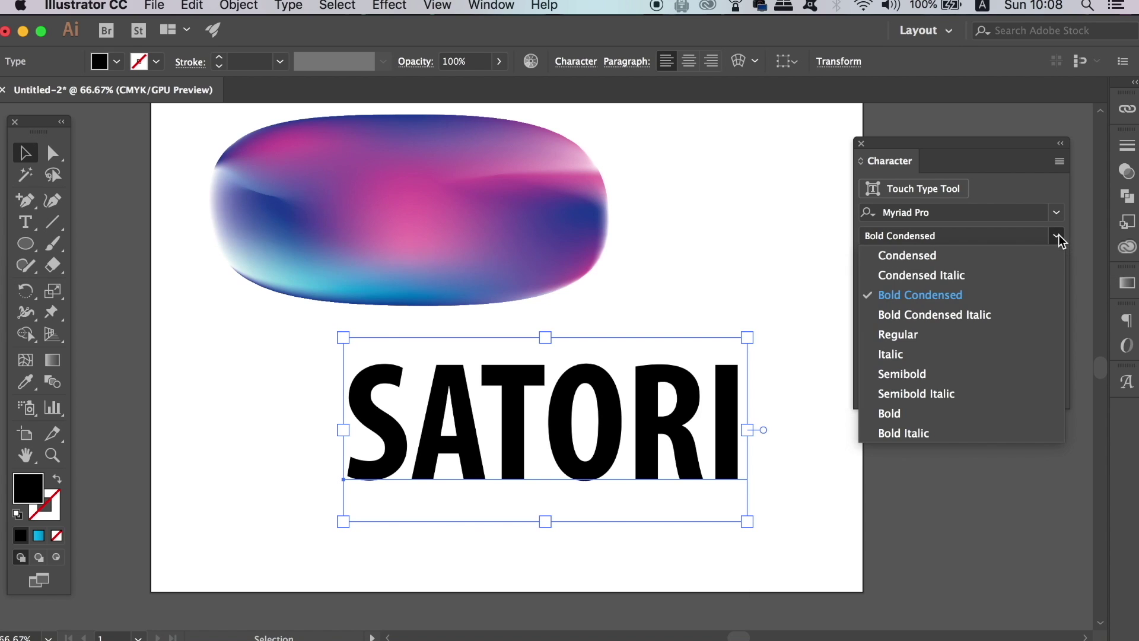
left_click(939, 425)
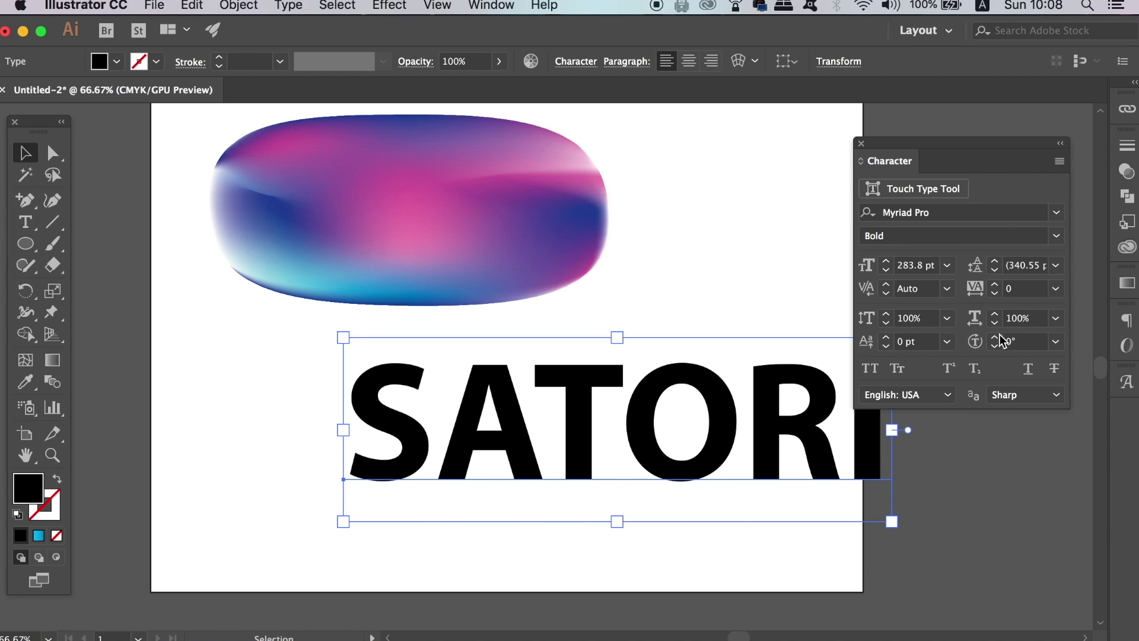
Tighten SATORI's tracking to -100 with Optical kerning and move it over the blob.
left_click(1055, 289)
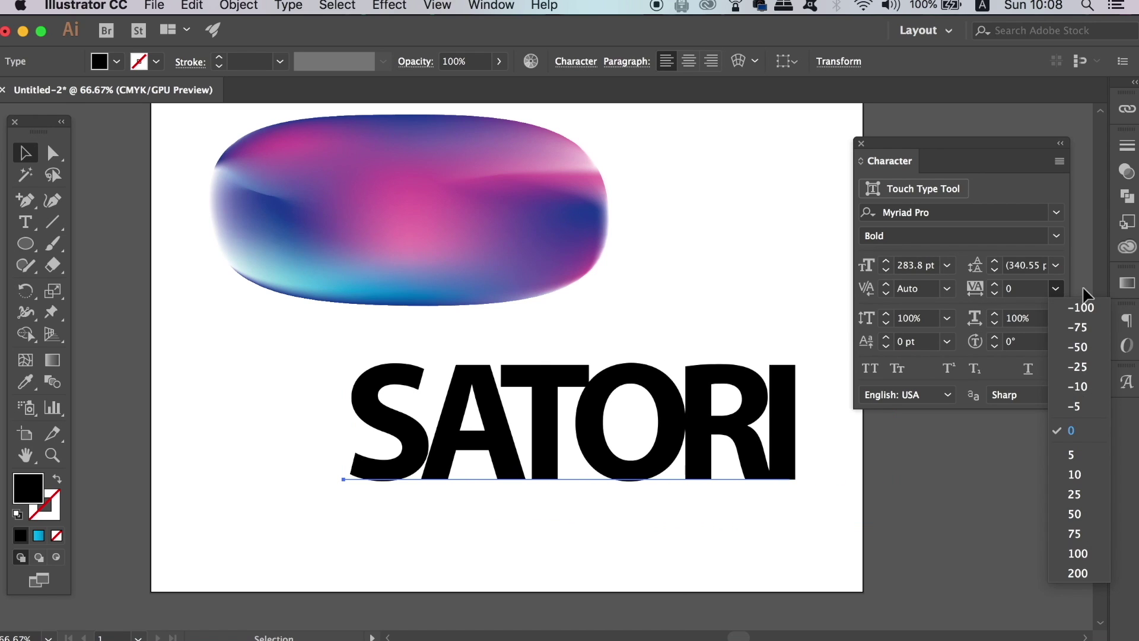
left_click(1081, 308)
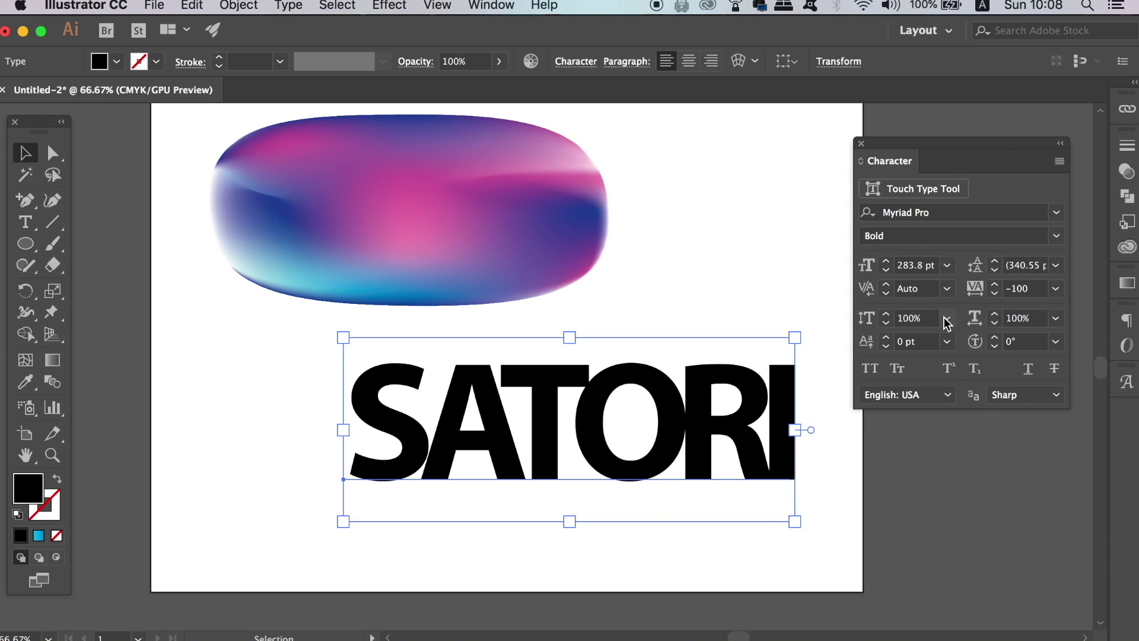
left_click(947, 288)
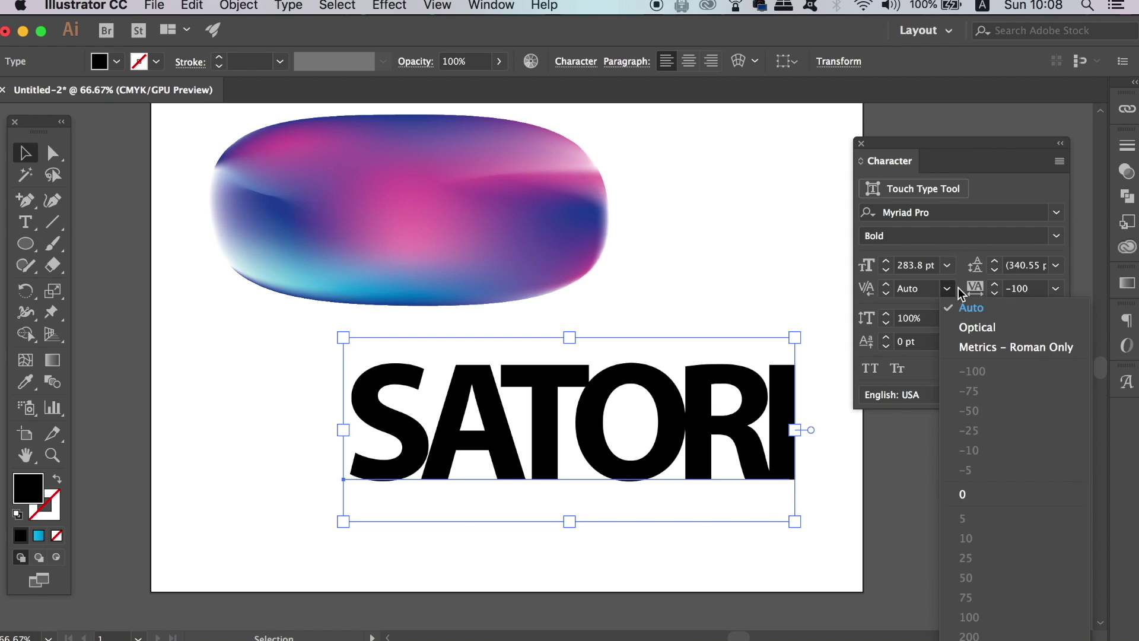
left_click(976, 327)
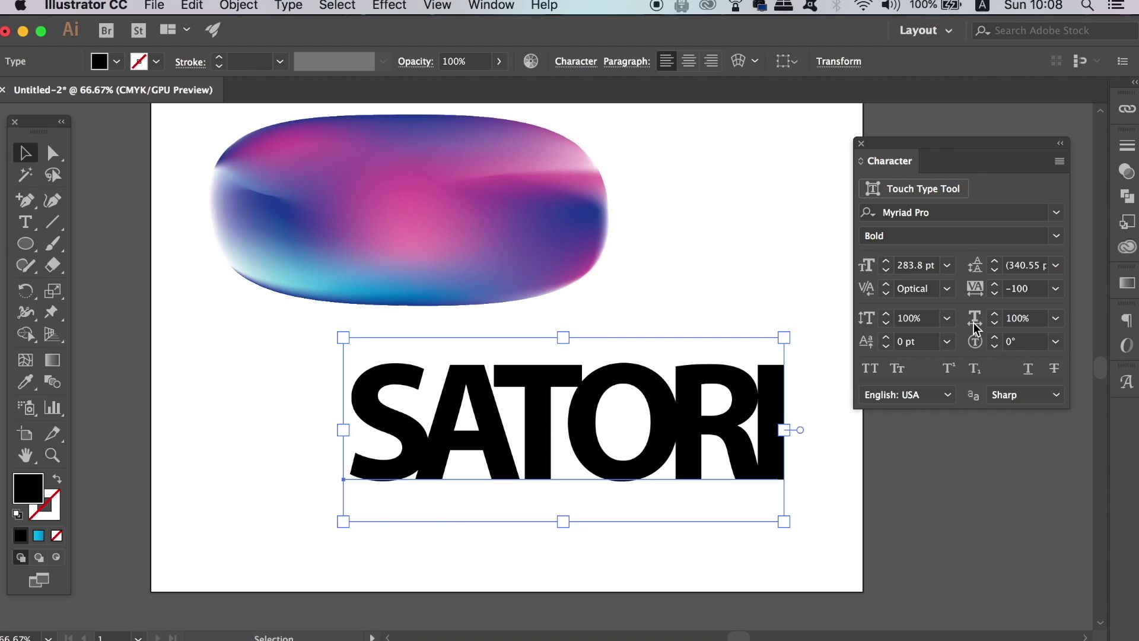
left_click(806, 489)
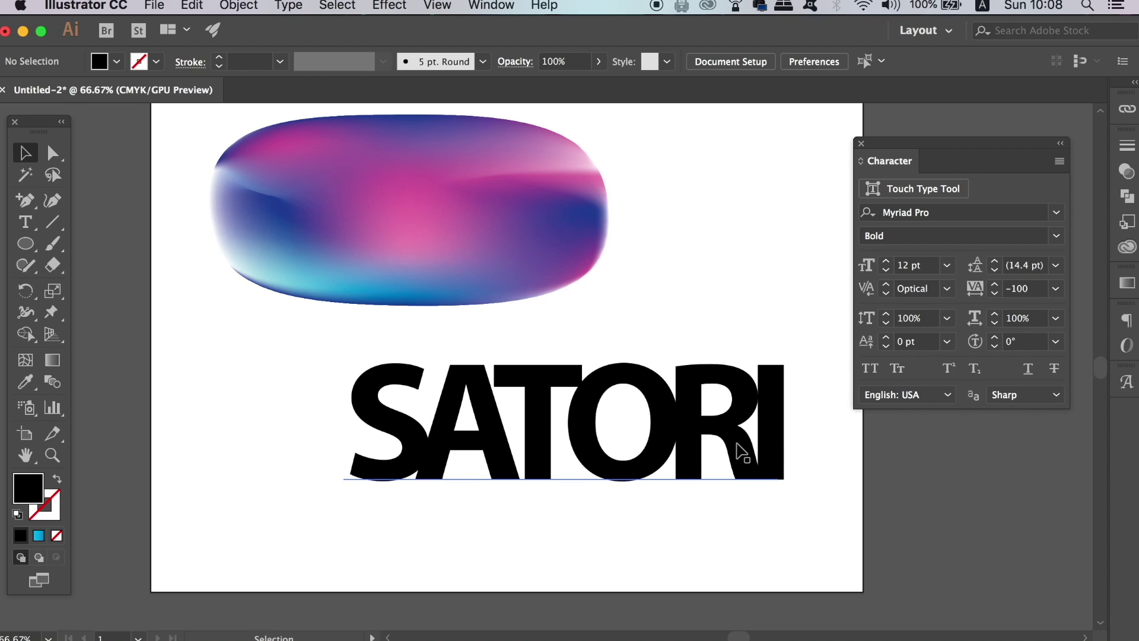
left_click_drag(745, 442, 619, 215)
Fit SATORI inside the blob and convert it into a compound shape via Pathfinder.
left_click_drag(627, 274, 635, 438)
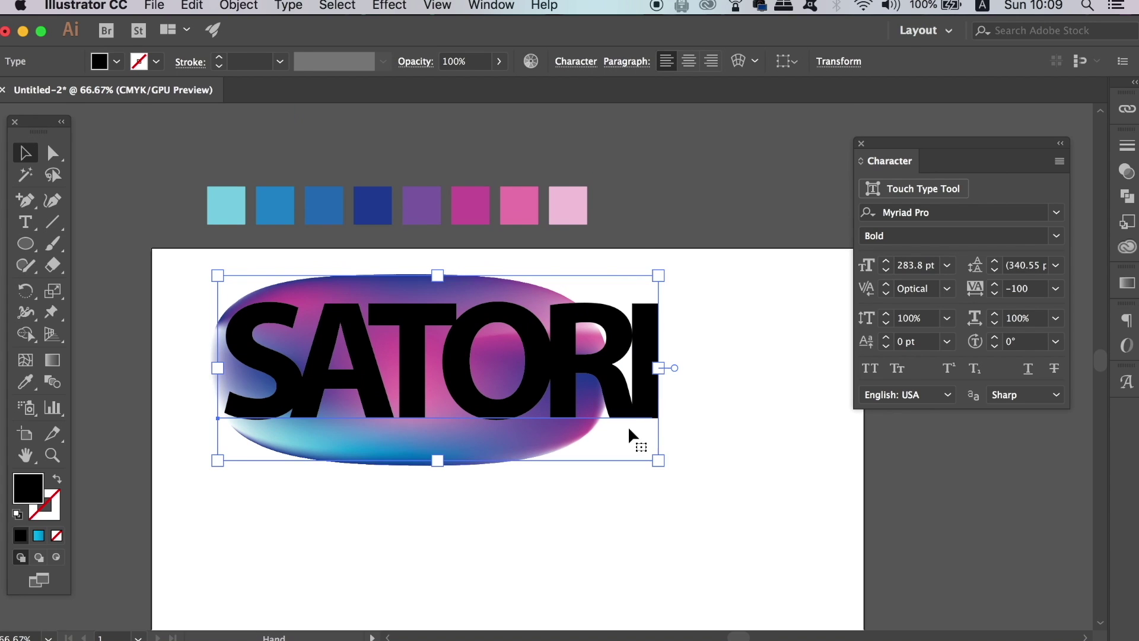
left_click_drag(658, 276, 585, 290)
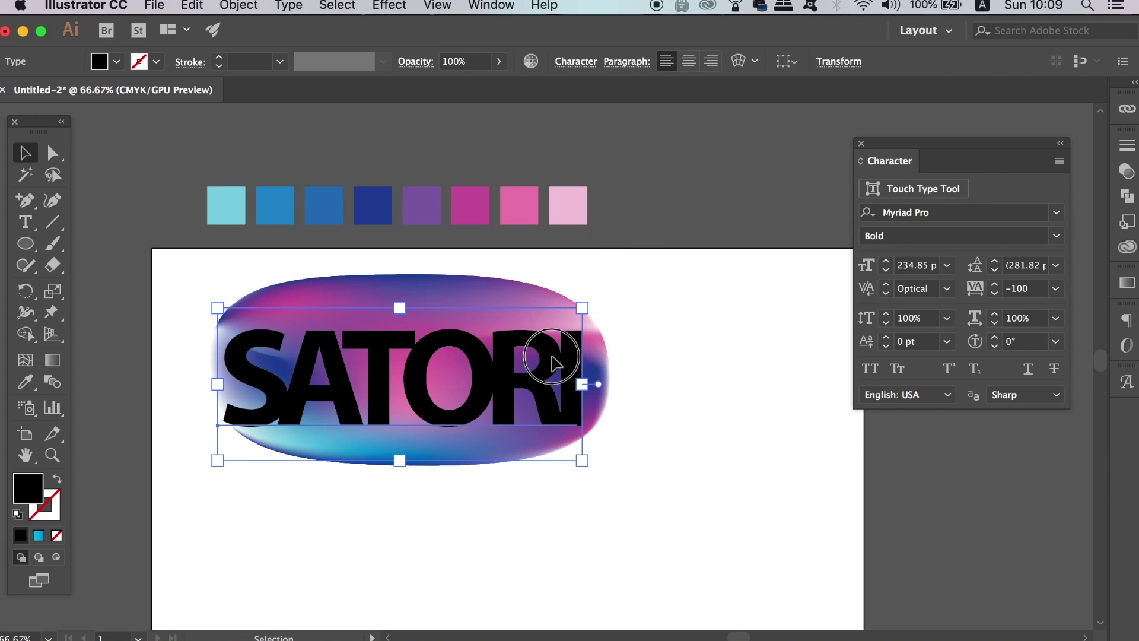
left_click_drag(554, 358, 560, 342)
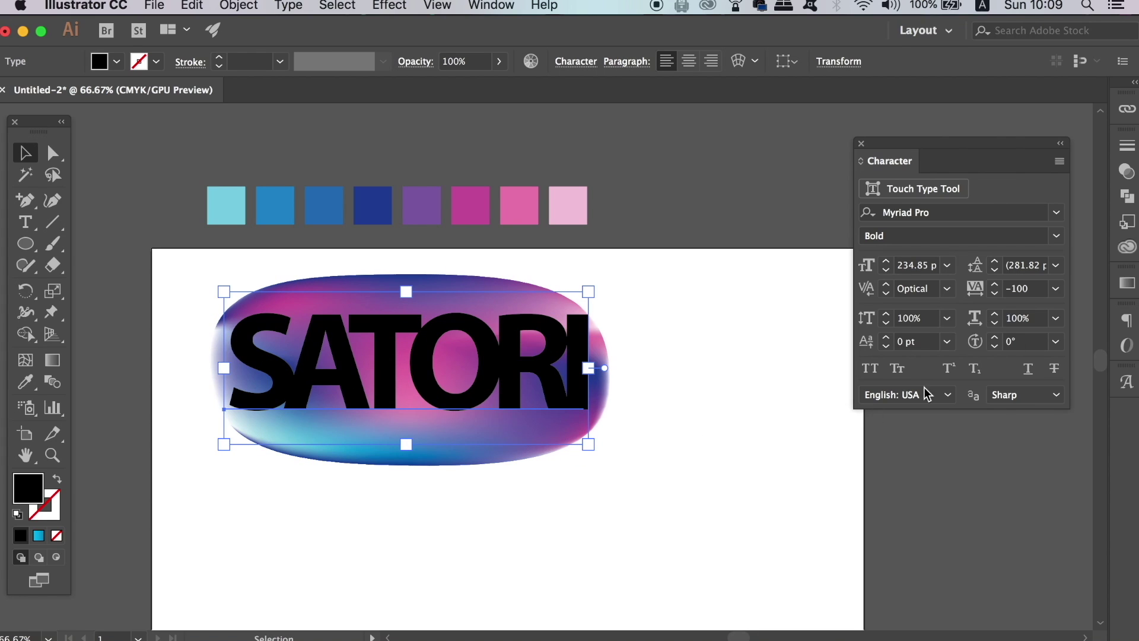
left_click(1126, 196)
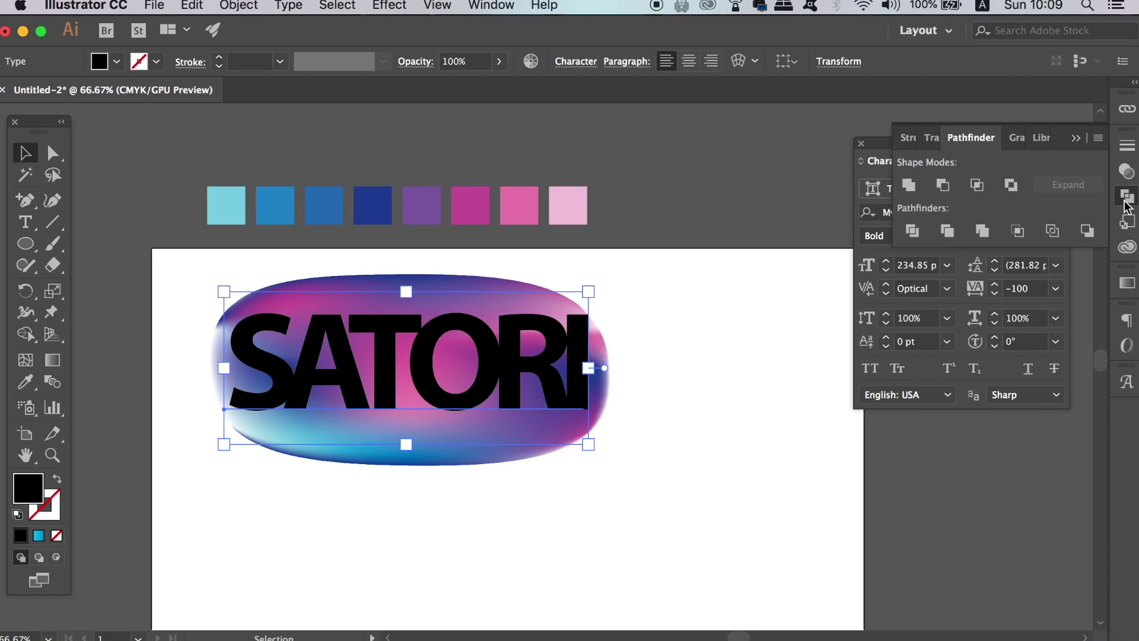
left_click(1101, 139)
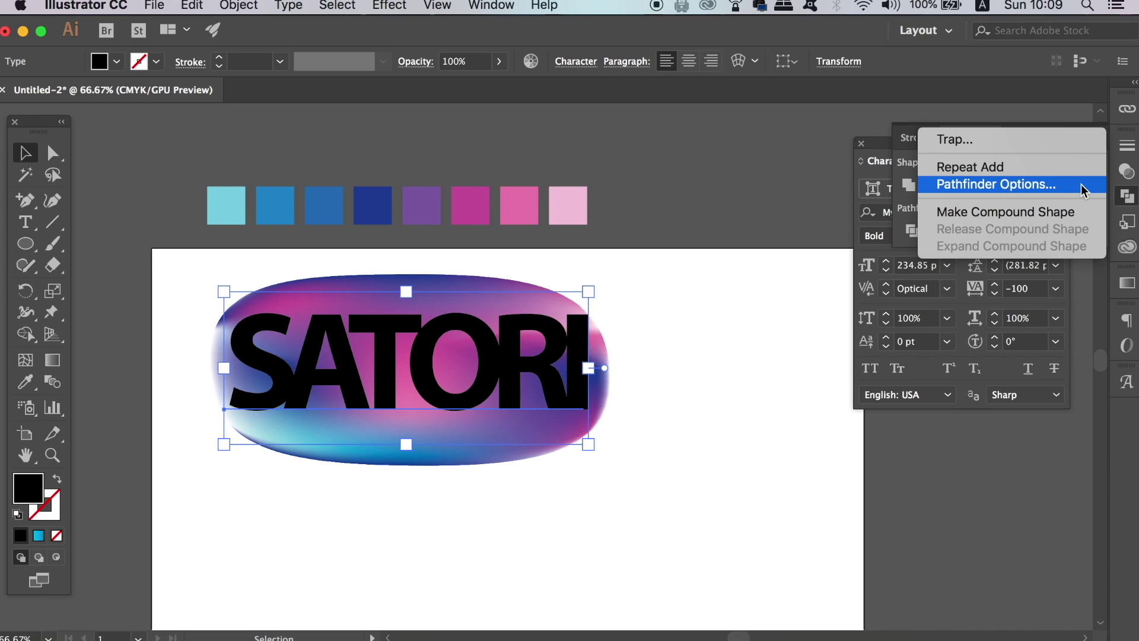
left_click(1066, 212)
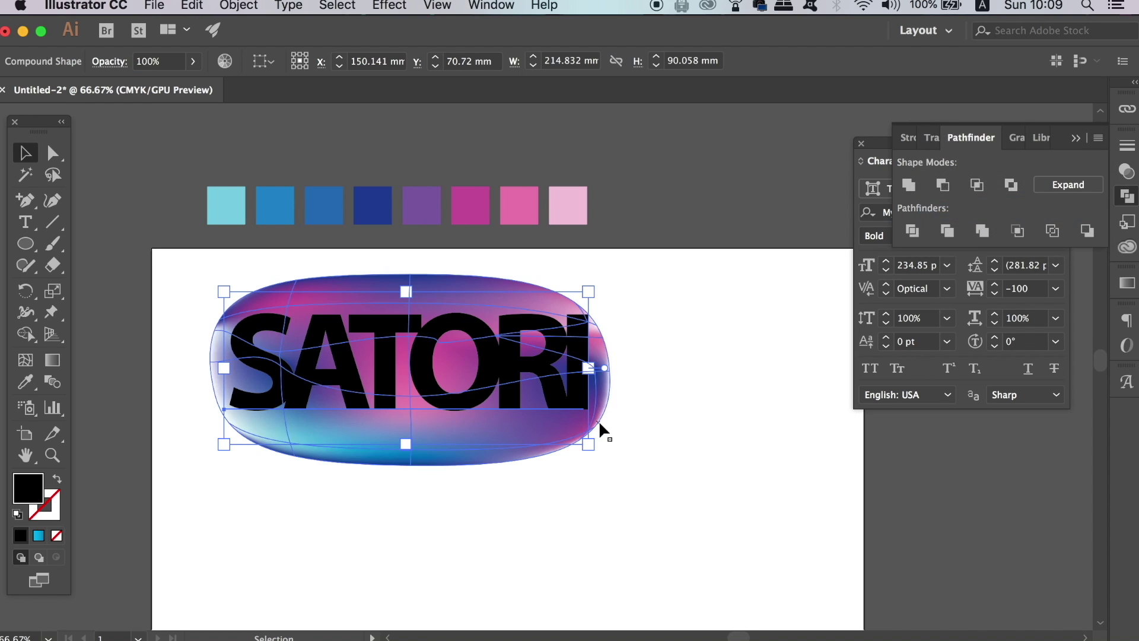
Select the blob and SATORI together and make a clipping mask from them.
left_click_drag(554, 381, 553, 394)
left_click(750, 425)
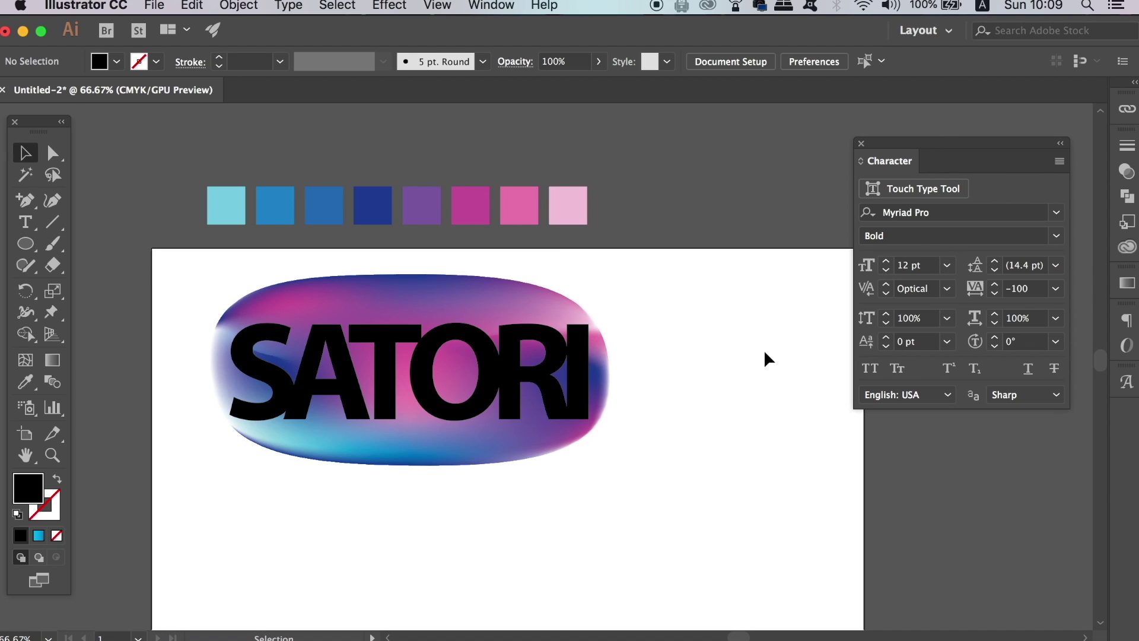
left_click_drag(771, 341, 348, 407)
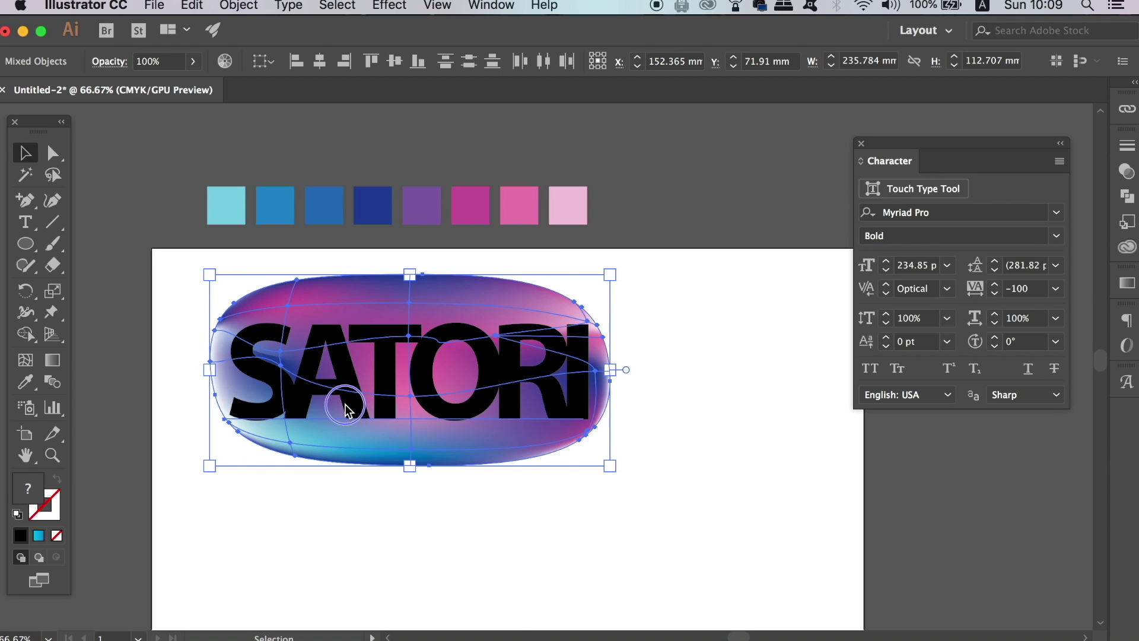
right_click(346, 409)
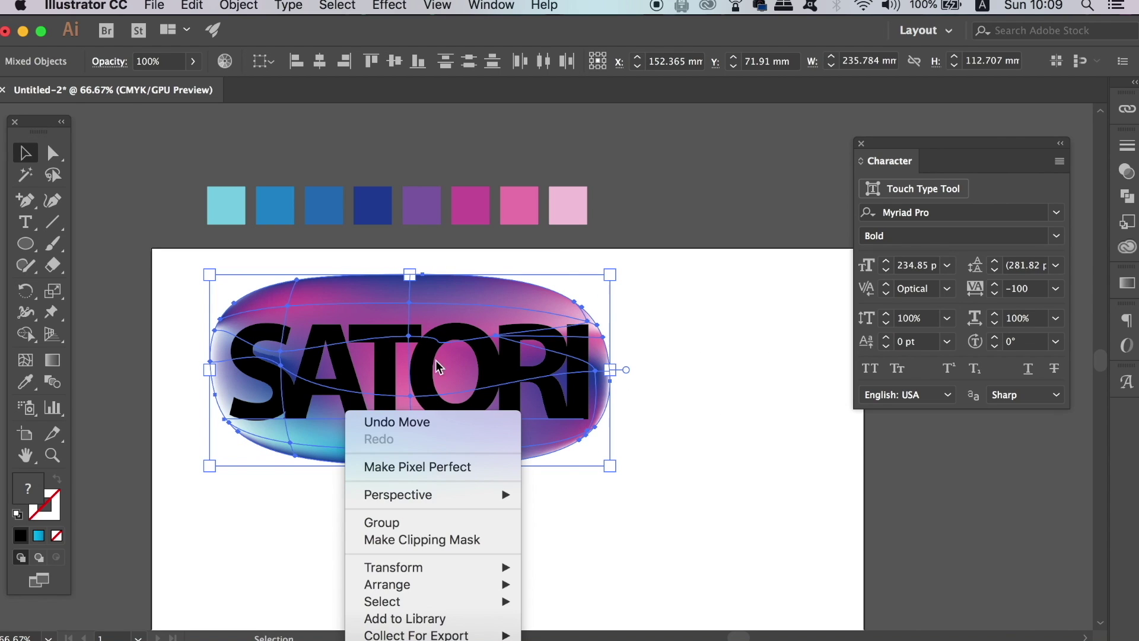
left_click(440, 541)
left_click(661, 536)
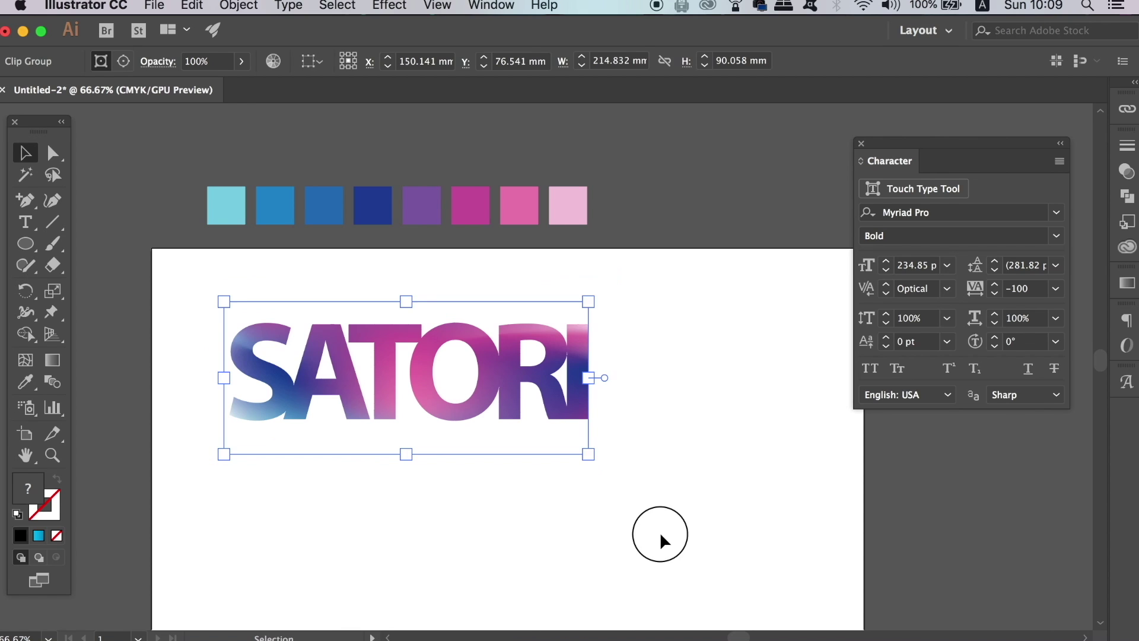